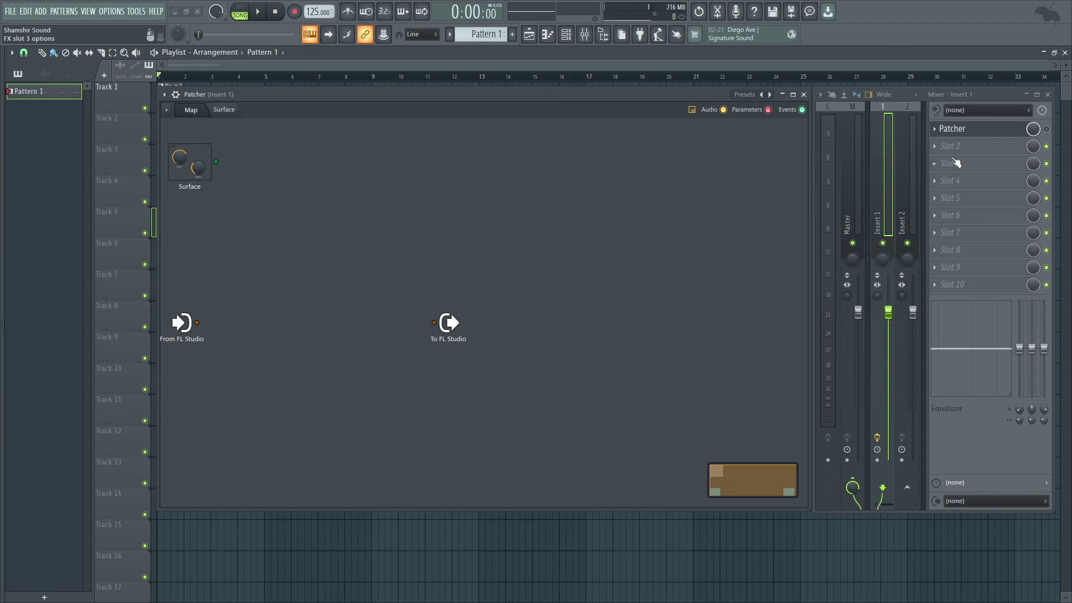
# Step: Play the project to check the sound, then wire From FL Studio directly to To FL Studio
pyautogui.press('space')
pyautogui.press('space')
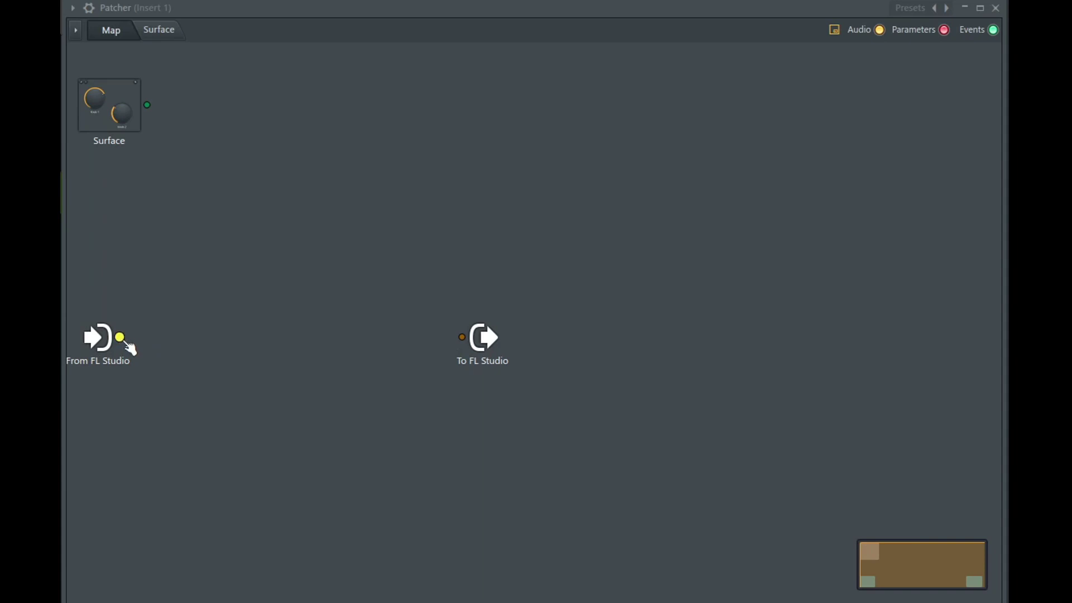
pyautogui.moveTo(120, 337); pyautogui.dragTo(461, 338)
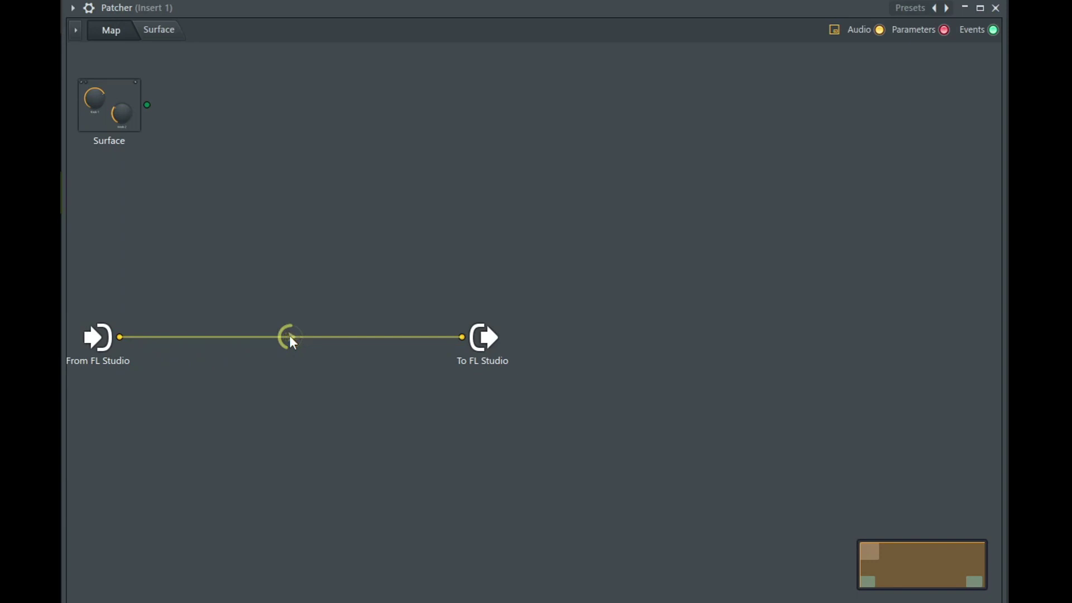
# Step: Add SAUSAGE FATTENER to the map, wire it from From FL Studio to To FL Studio, and open its controls
pyautogui.rightClick(274, 397)
pyautogui.moveTo(317, 426)
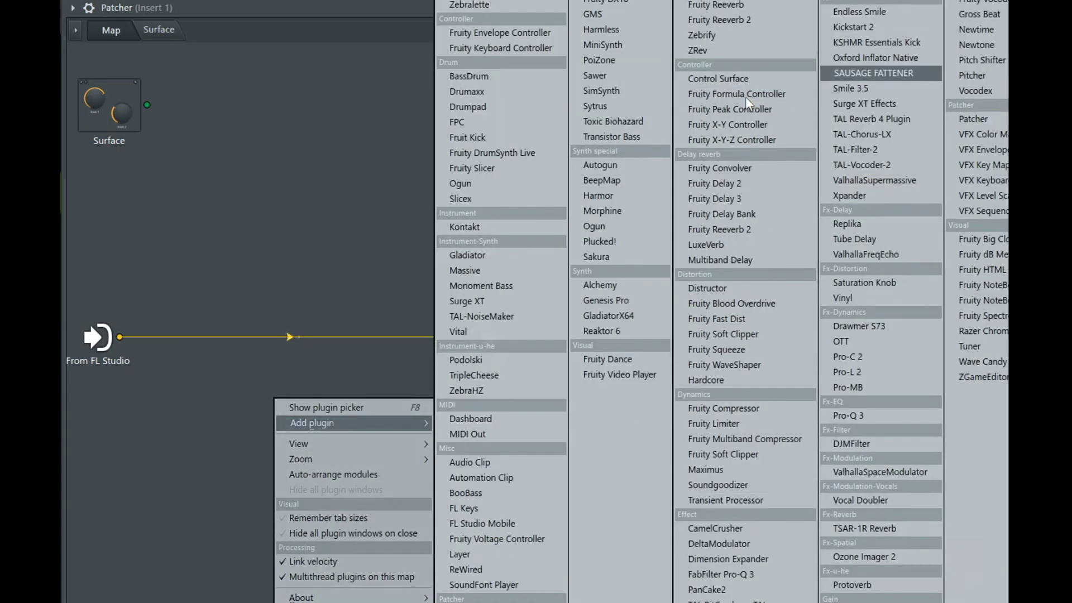
pyautogui.click(872, 73)
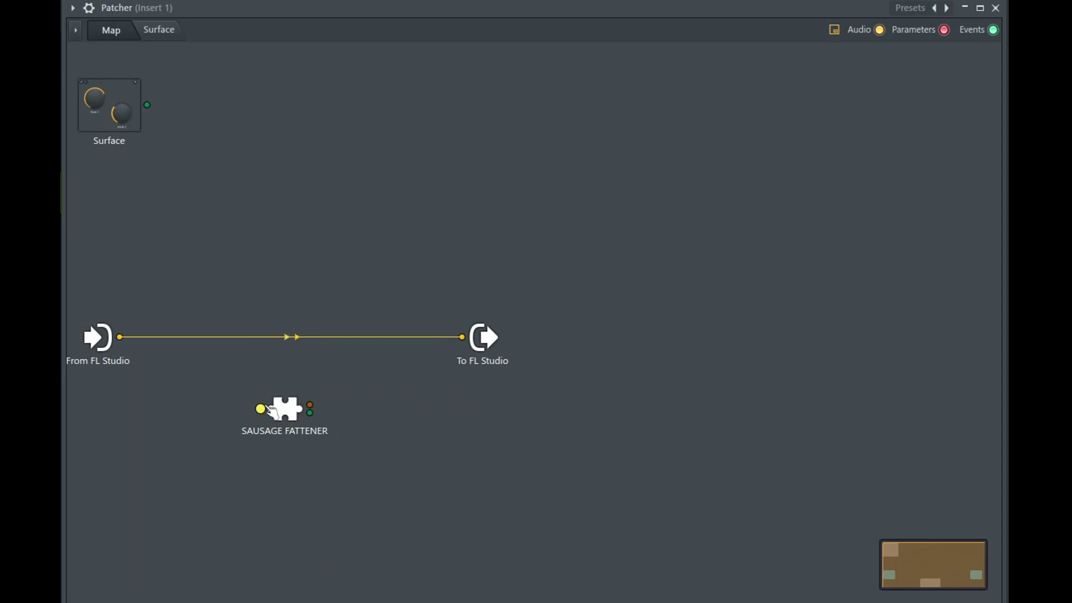
pyautogui.moveTo(120, 336); pyautogui.dragTo(261, 409)
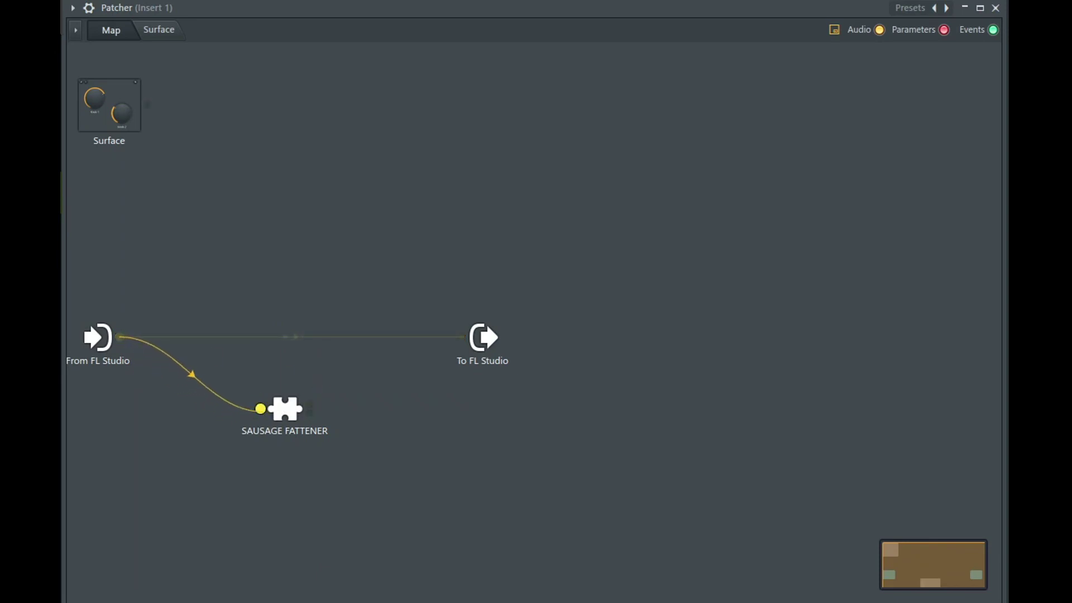
pyautogui.moveTo(261, 409); pyautogui.dragTo(462, 337)
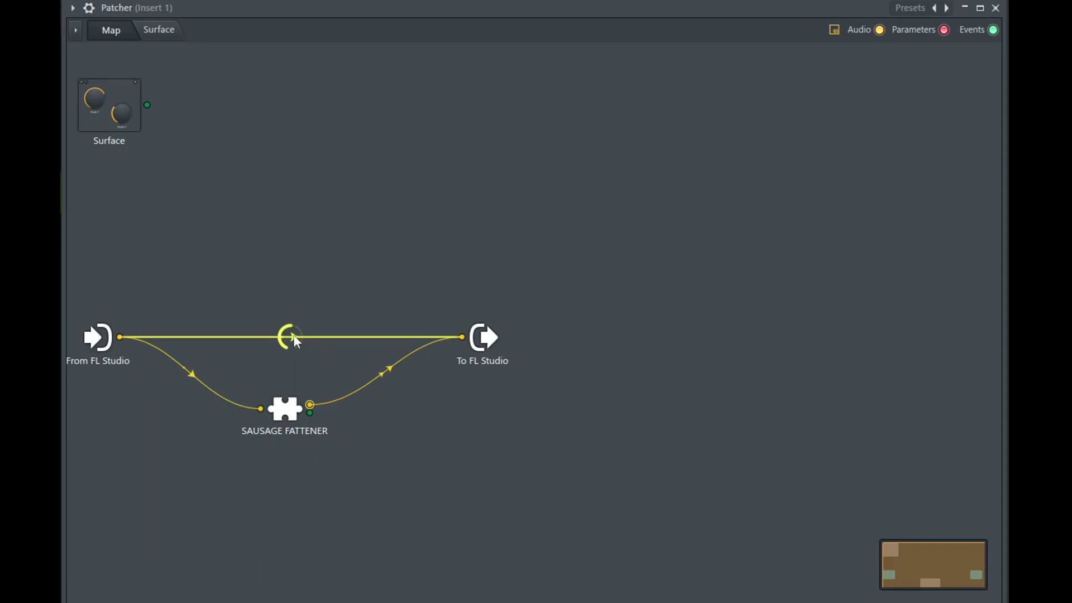
pyautogui.moveTo(292, 410); pyautogui.dragTo(302, 408)
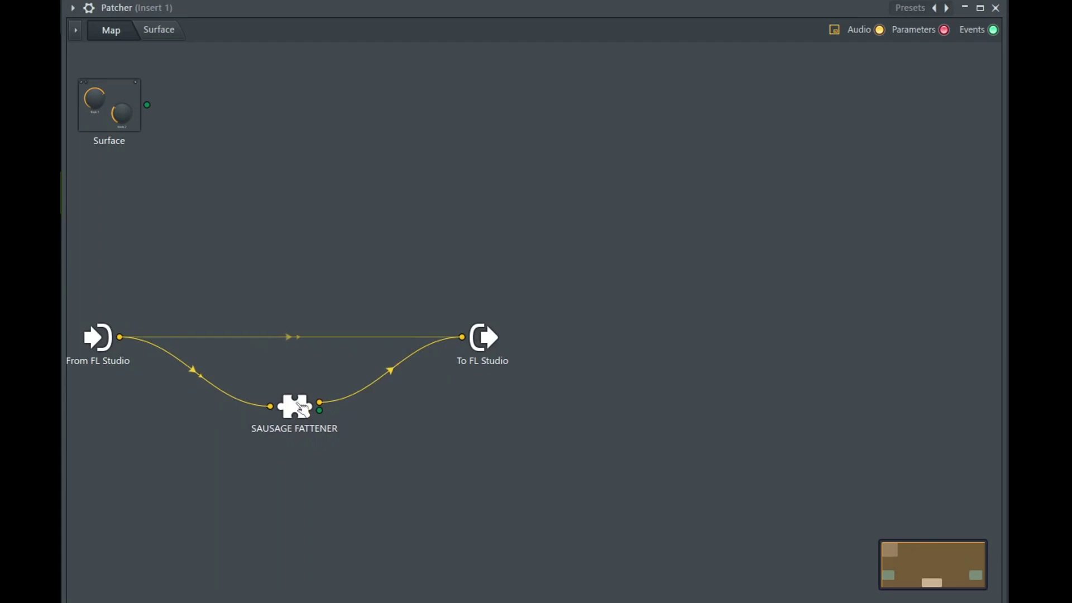
pyautogui.doubleClick(302, 407)
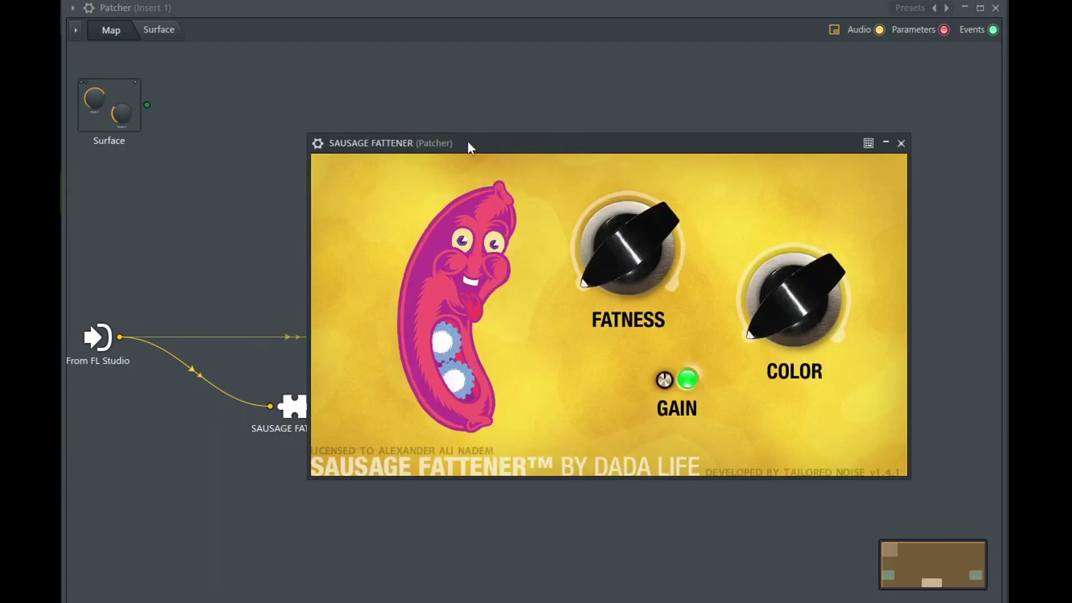
# Step: Set SAUSAGE FATTENER to 3.0 % Fatness with Color at 0, then close its window
pyautogui.moveTo(790, 291)
pyautogui.mouseDown()
pyautogui.moveTo(782, 220)
pyautogui.moveTo(785, 301)
pyautogui.mouseUp()
pyautogui.moveTo(667, 254); pyautogui.dragTo(670, 267)
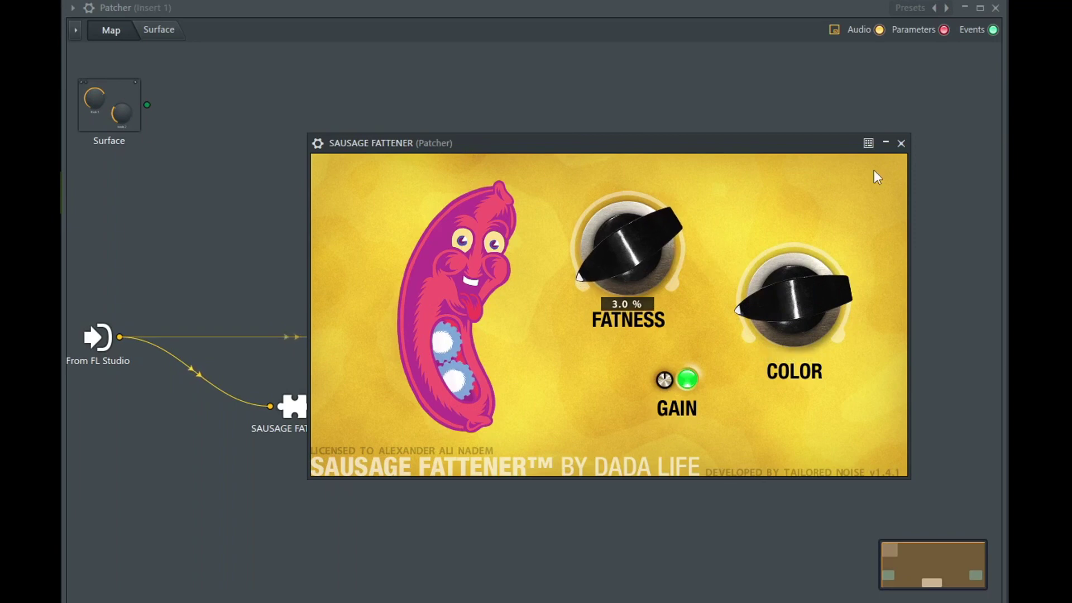
pyautogui.click(901, 144)
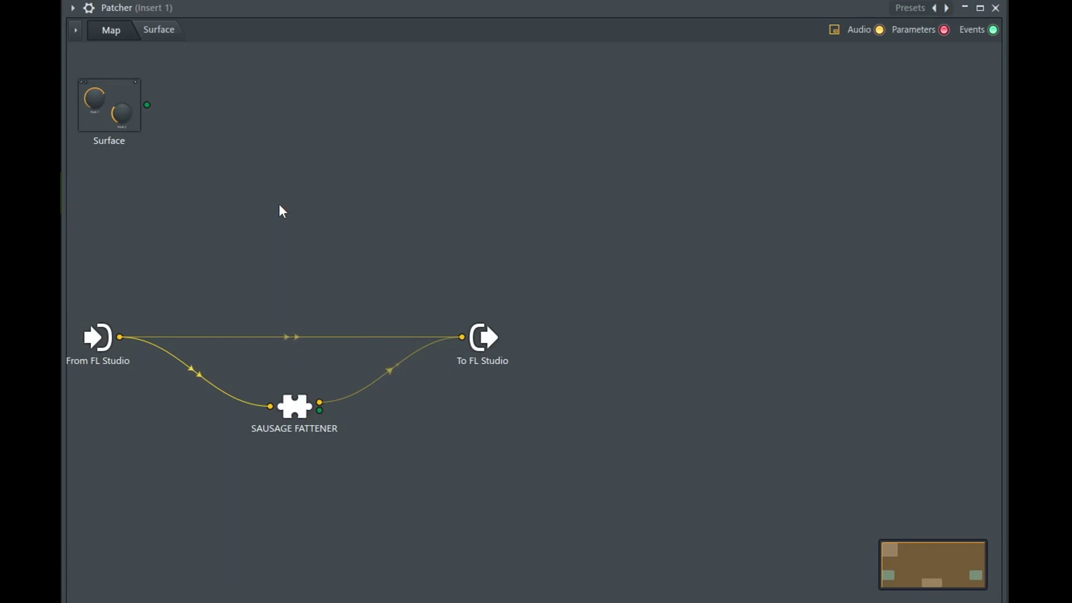
# Step: Add Fruity Reeverb to the map and wire it from From FL Studio to To FL Studio
pyautogui.rightClick(276, 255)
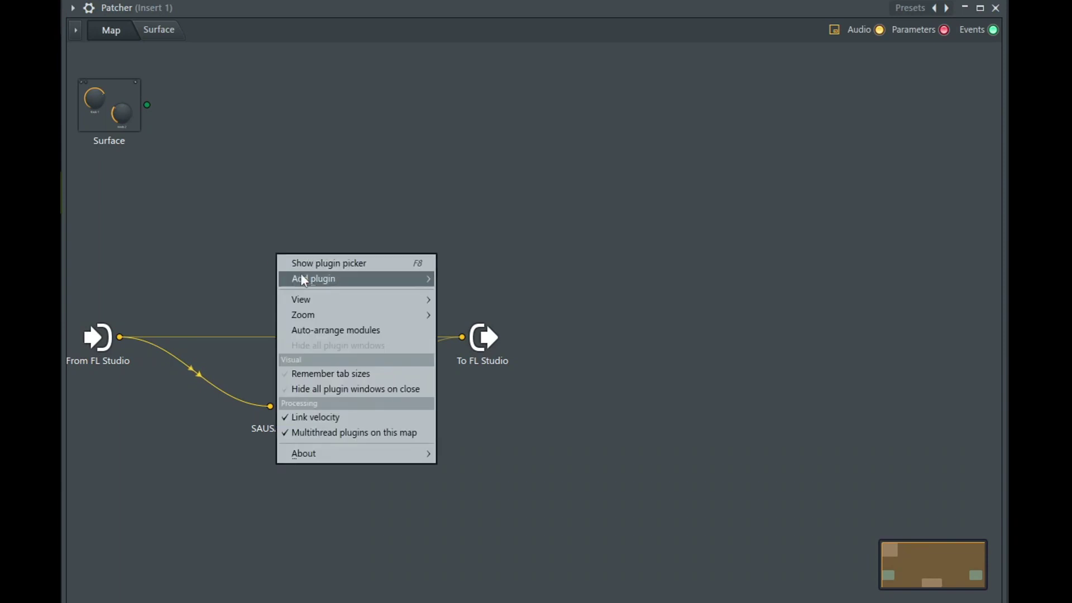
pyautogui.moveTo(318, 280)
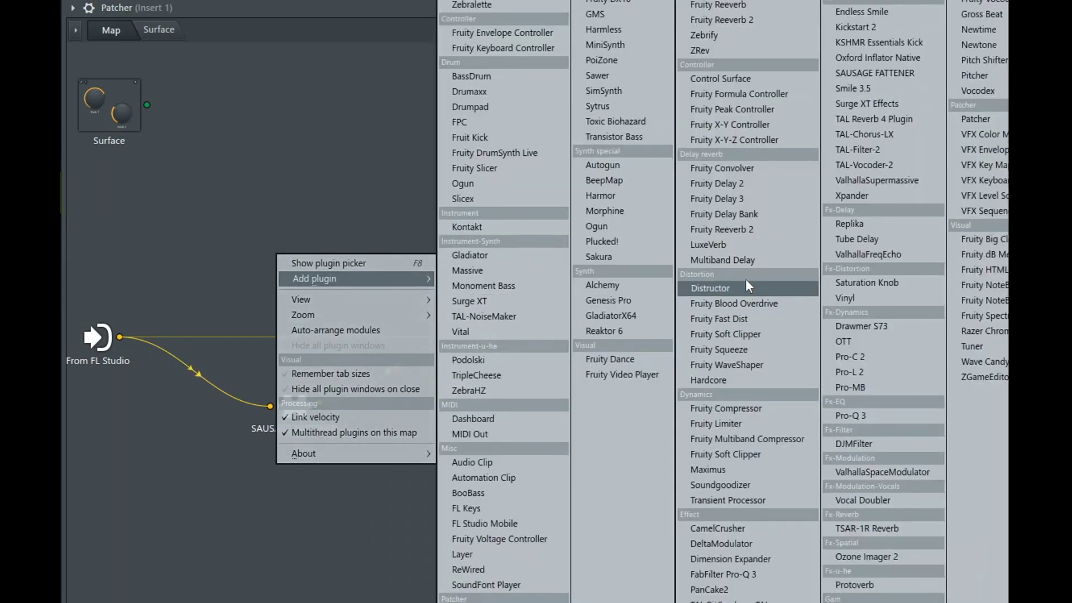
pyautogui.click(751, 4)
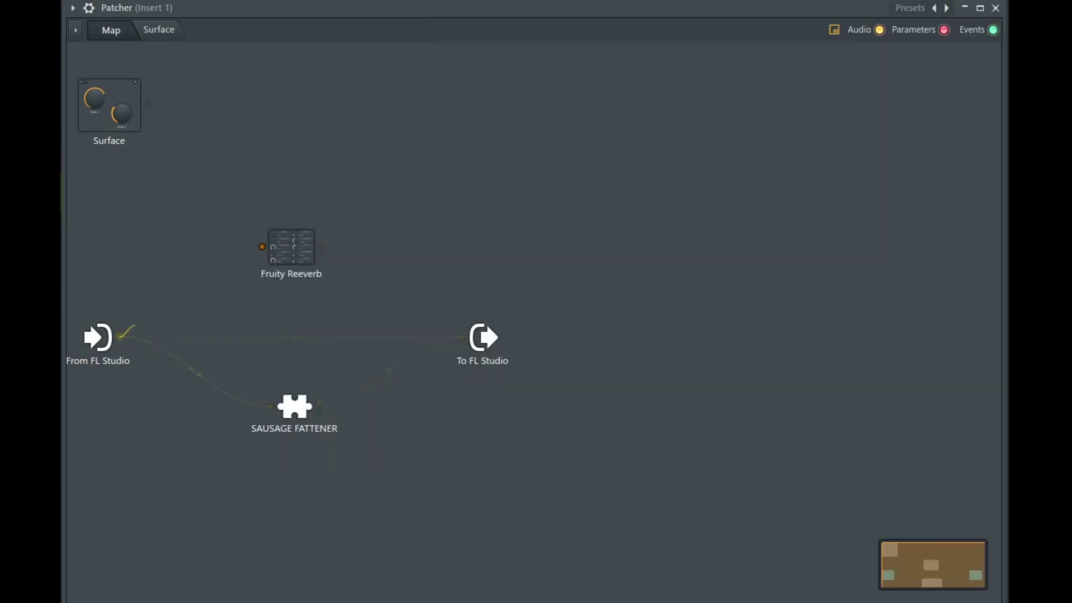
pyautogui.moveTo(120, 337); pyautogui.dragTo(262, 246)
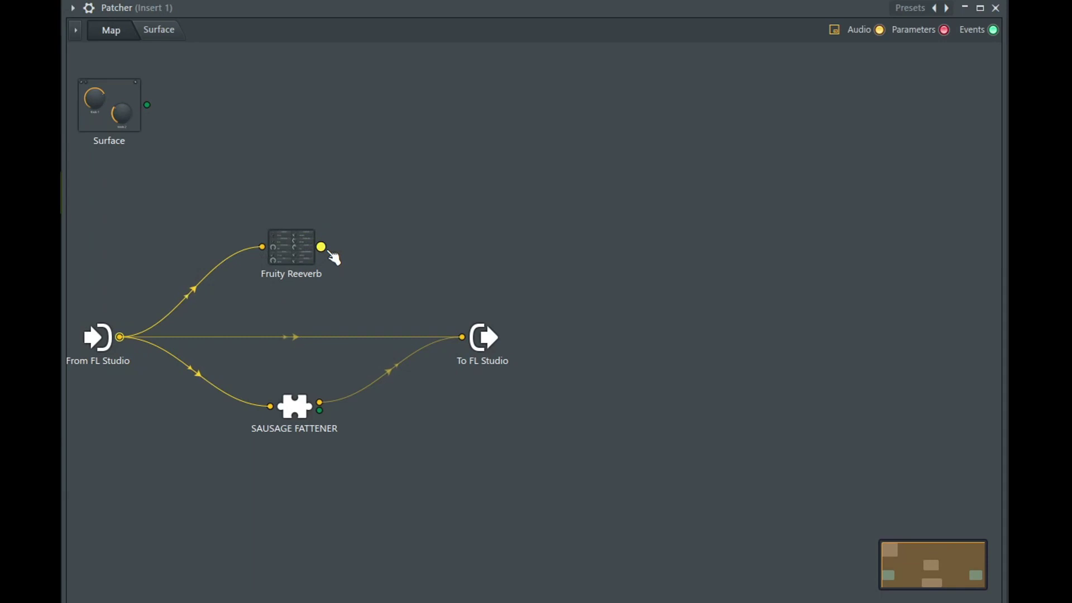
pyautogui.moveTo(321, 247); pyautogui.dragTo(462, 337)
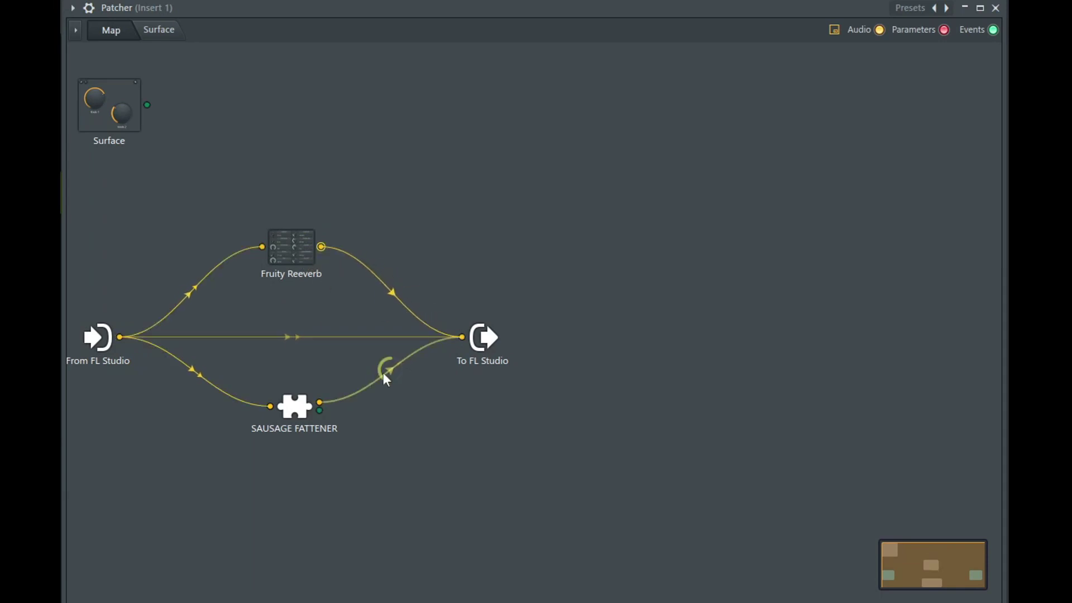
# Step: Set Fruity Reeverb to 0 % dry, 1249 Hz low cut, 0.3 sec decay and 26 % reverb
pyautogui.click(305, 261)
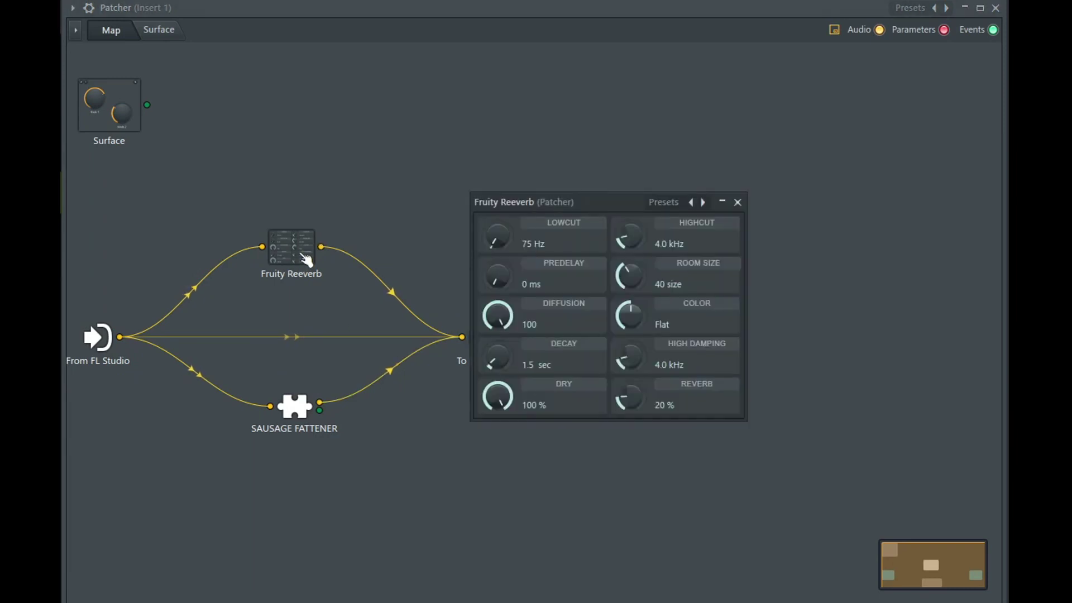
pyautogui.moveTo(495, 396); pyautogui.dragTo(496, 446)
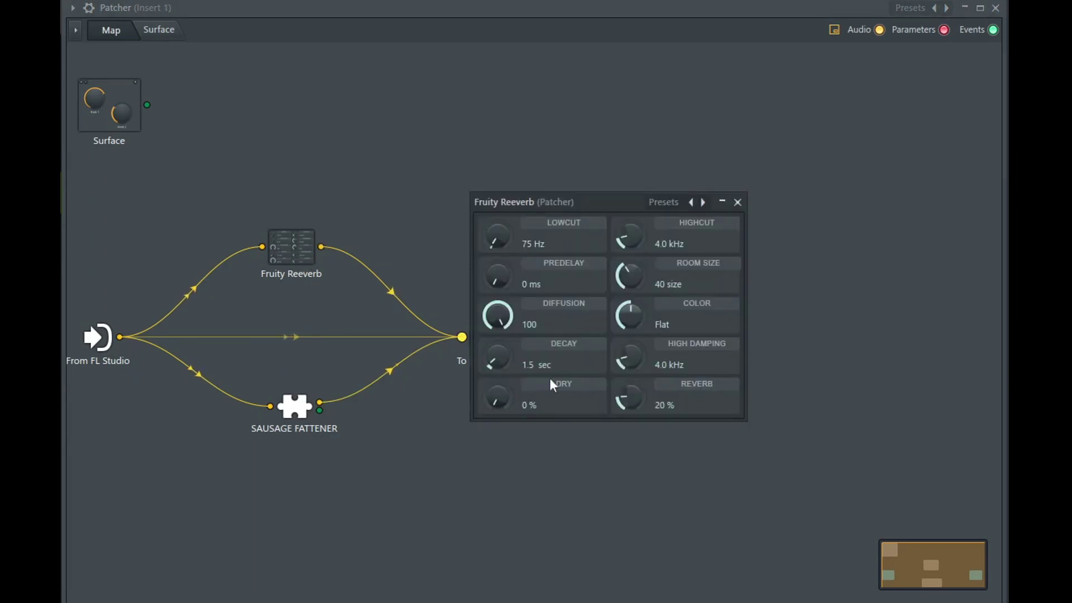
pyautogui.moveTo(654, 407); pyautogui.dragTo(654, 394)
pyautogui.moveTo(496, 236); pyautogui.dragTo(496, 215)
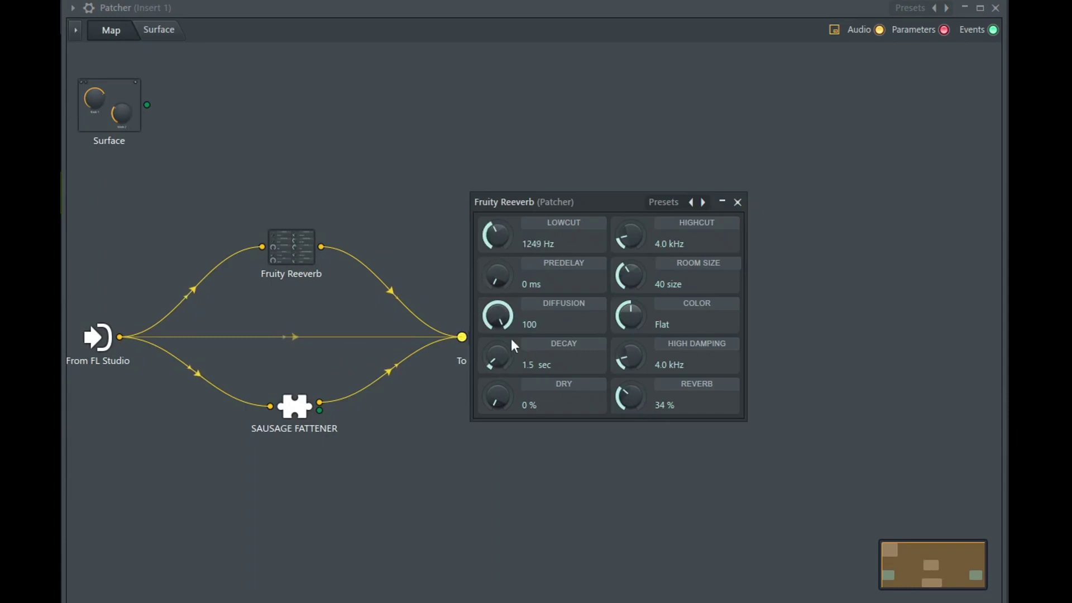
pyautogui.moveTo(548, 363); pyautogui.dragTo(547, 391)
pyautogui.moveTo(647, 407); pyautogui.dragTo(647, 416)
pyautogui.click(738, 202)
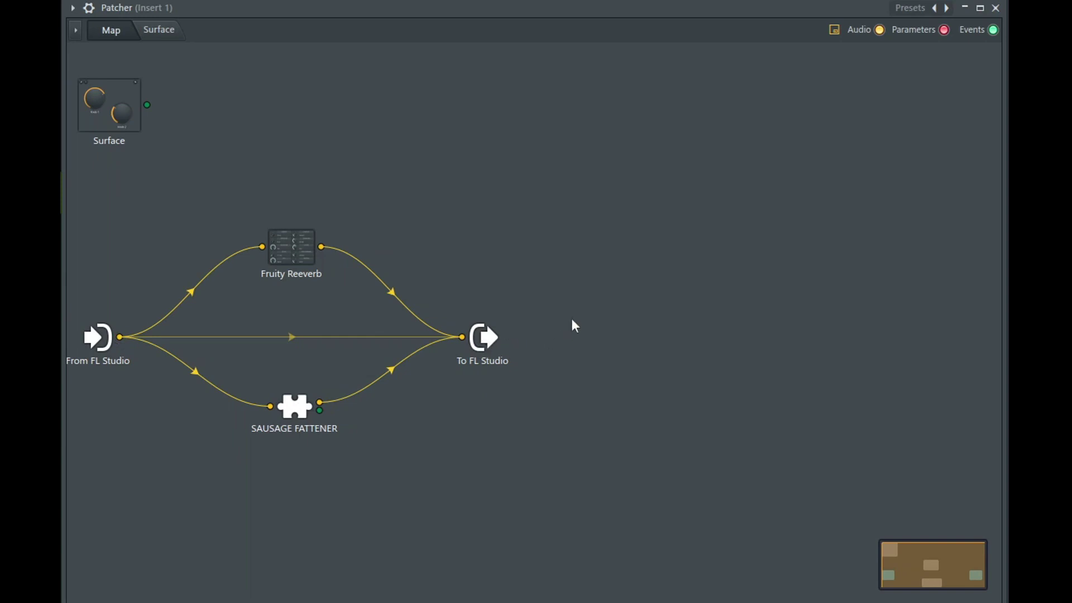
# Step: Add Fruity Fast LP to the map and move To FL Studio further right
pyautogui.rightClick(481, 232)
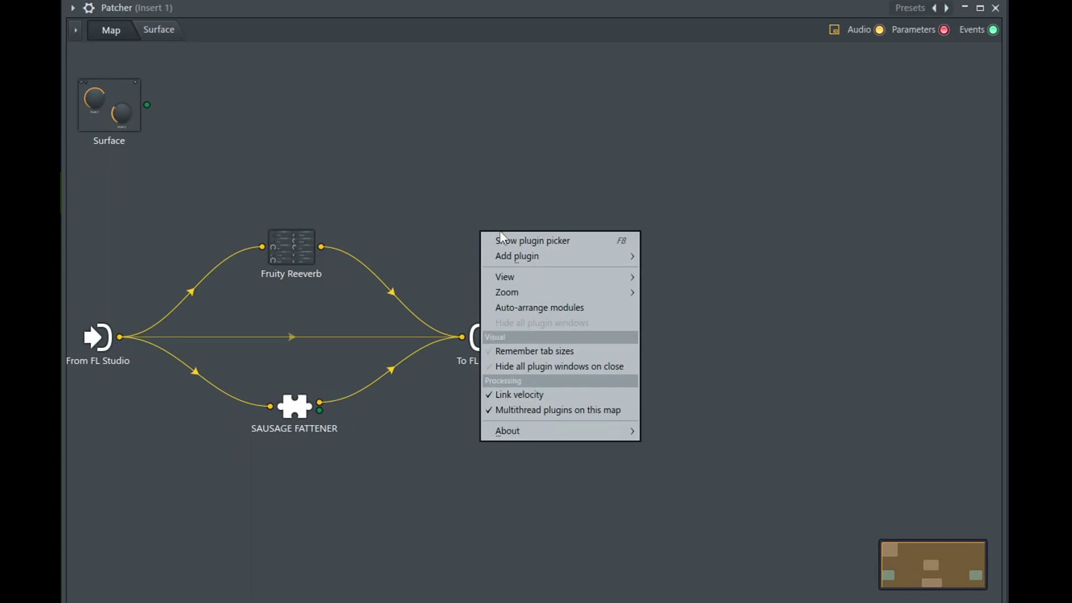
pyautogui.moveTo(521, 255)
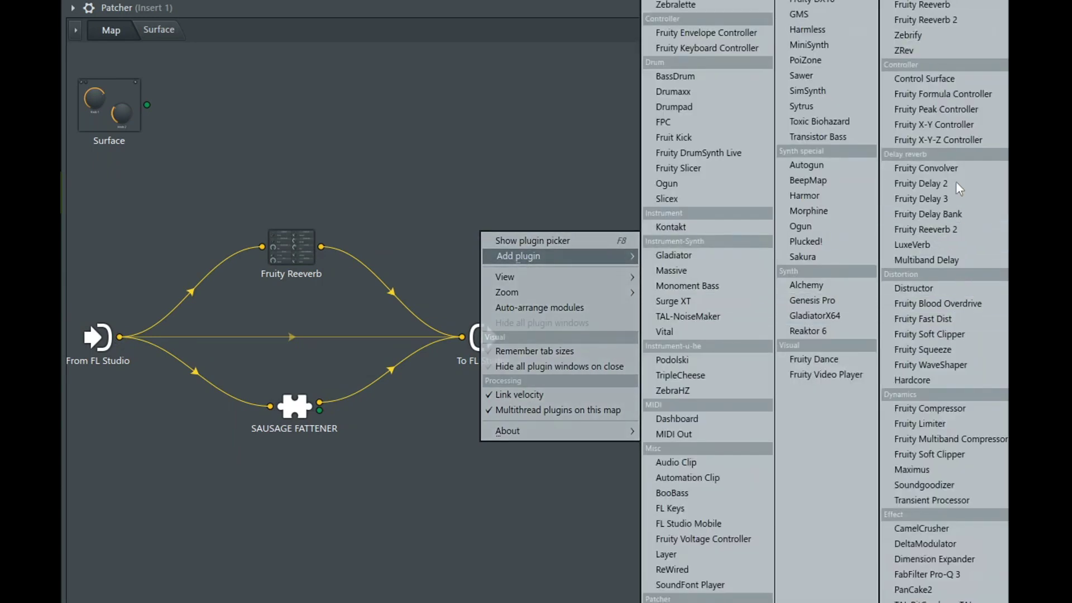
pyautogui.click(569, 234)
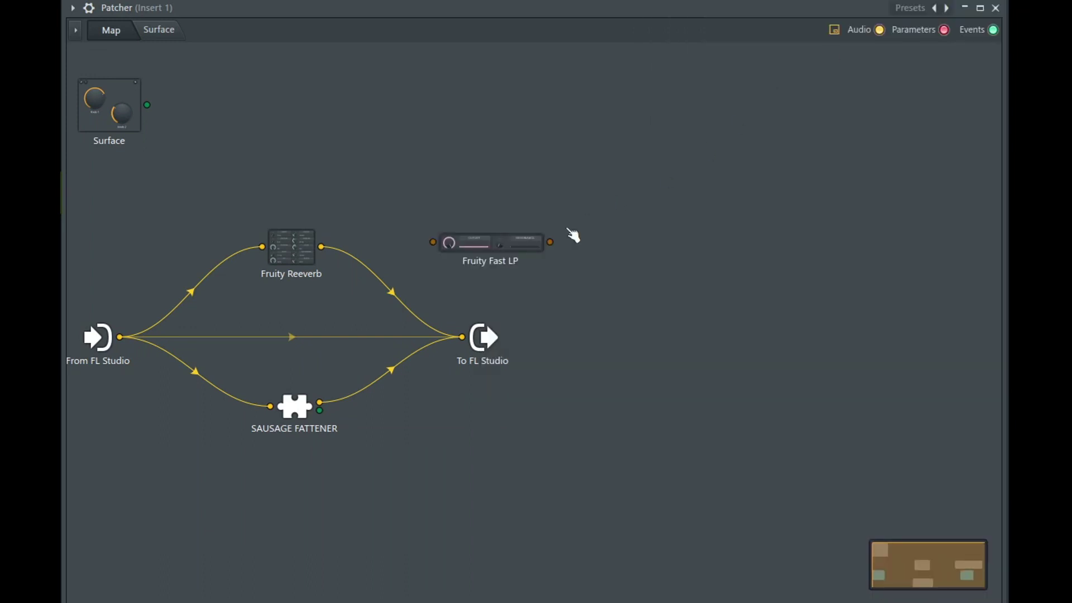
pyautogui.moveTo(497, 341); pyautogui.dragTo(319, 348)
# Step: Remove the direct wire and route Reeverb and SAUSAGE FATTENER through Fast LP into To FL Studio
pyautogui.moveTo(506, 278); pyautogui.dragTo(522, 254)
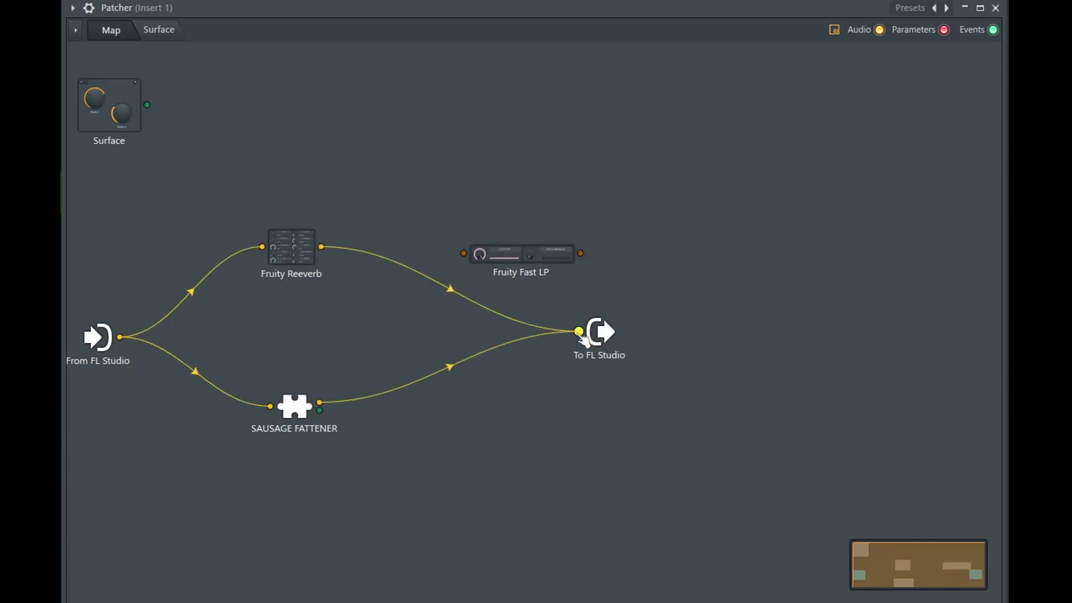
pyautogui.moveTo(578, 331); pyautogui.dragTo(463, 253)
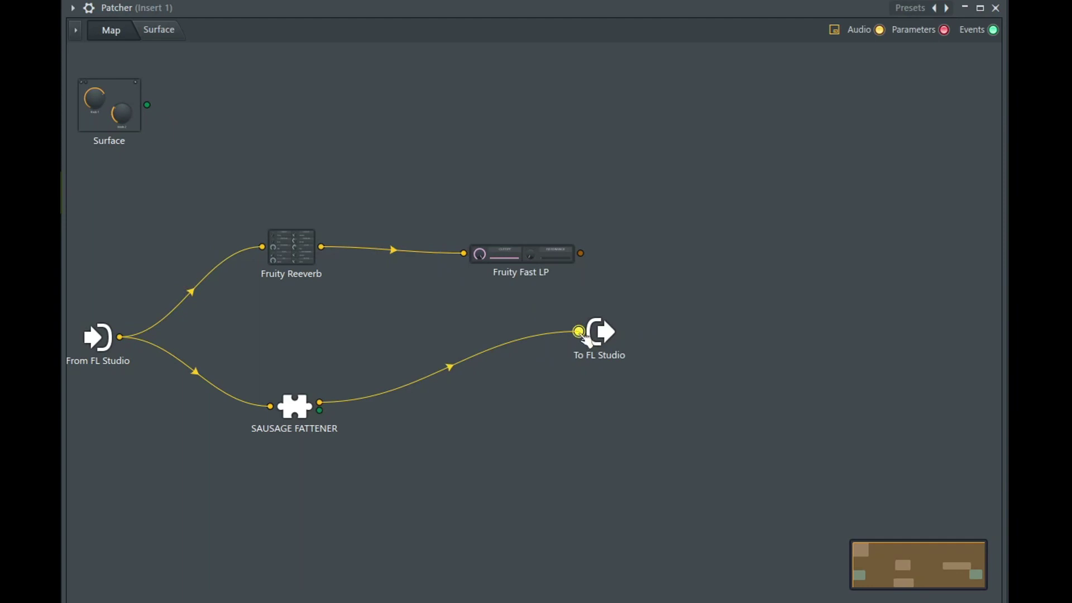
pyautogui.moveTo(578, 331); pyautogui.dragTo(446, 239)
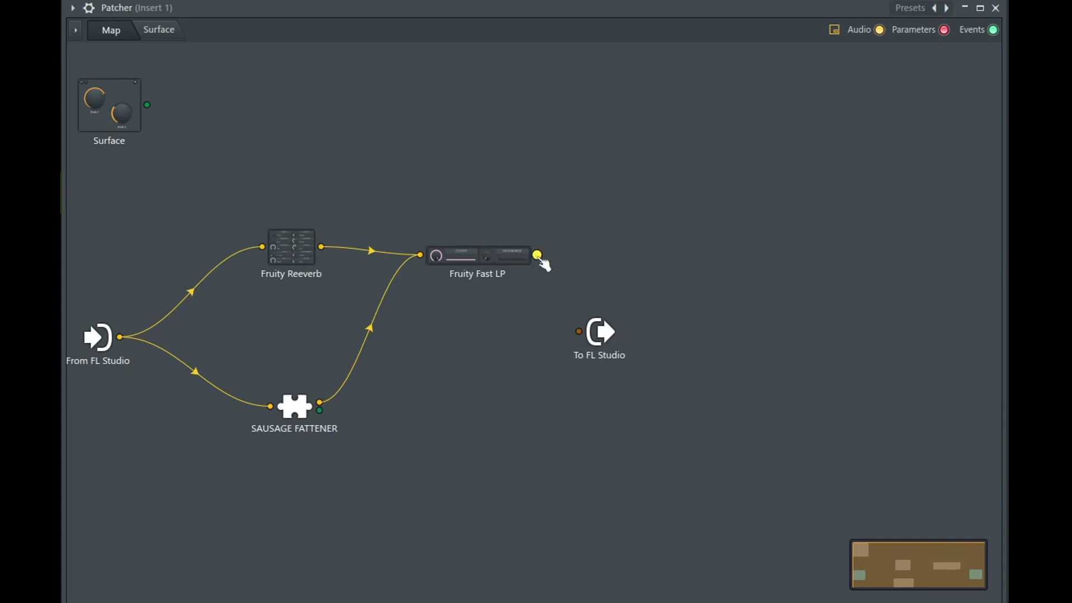
pyautogui.moveTo(538, 256); pyautogui.dragTo(579, 332)
# Step: Sweep Fruity Fast LP's cutoff down and back to fully open, then bring up the map menu
pyautogui.click(481, 264)
pyautogui.moveTo(498, 316)
pyautogui.mouseDown()
pyautogui.moveTo(497, 344)
pyautogui.moveTo(498, 313)
pyautogui.mouseUp()
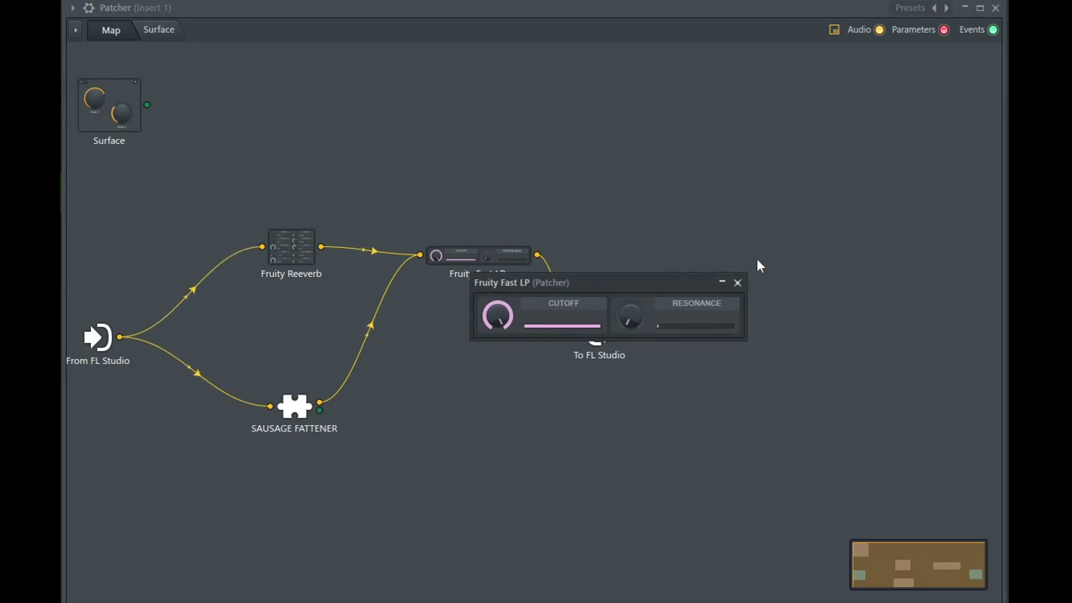
pyautogui.click(738, 283)
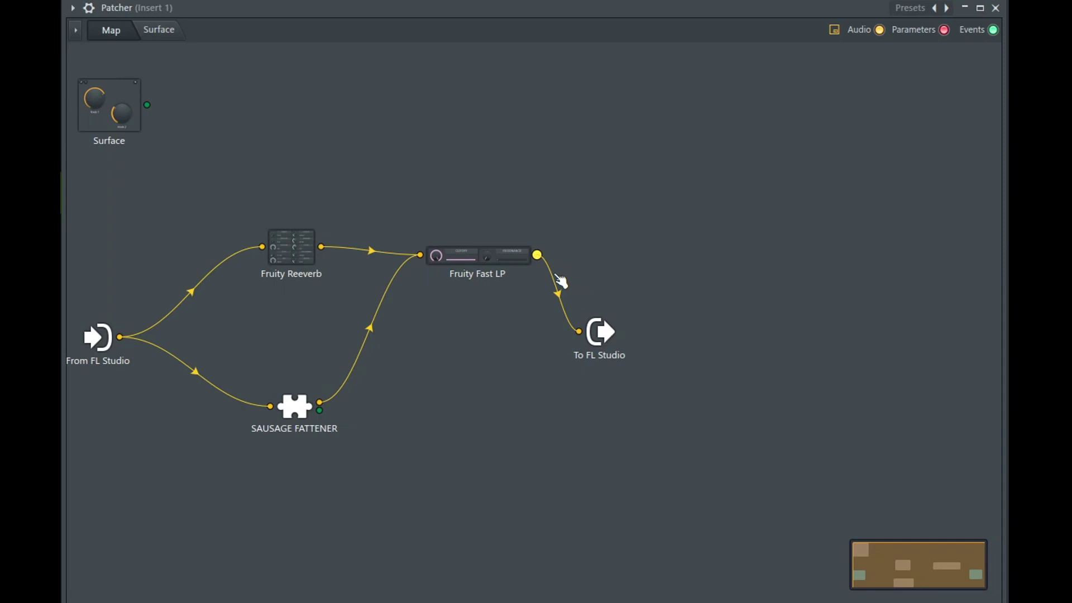
pyautogui.rightClick(471, 378)
# Step: Add a Fruity Limiter above Fruity Fast LP and shift Fast LP further right
pyautogui.moveTo(501, 403)
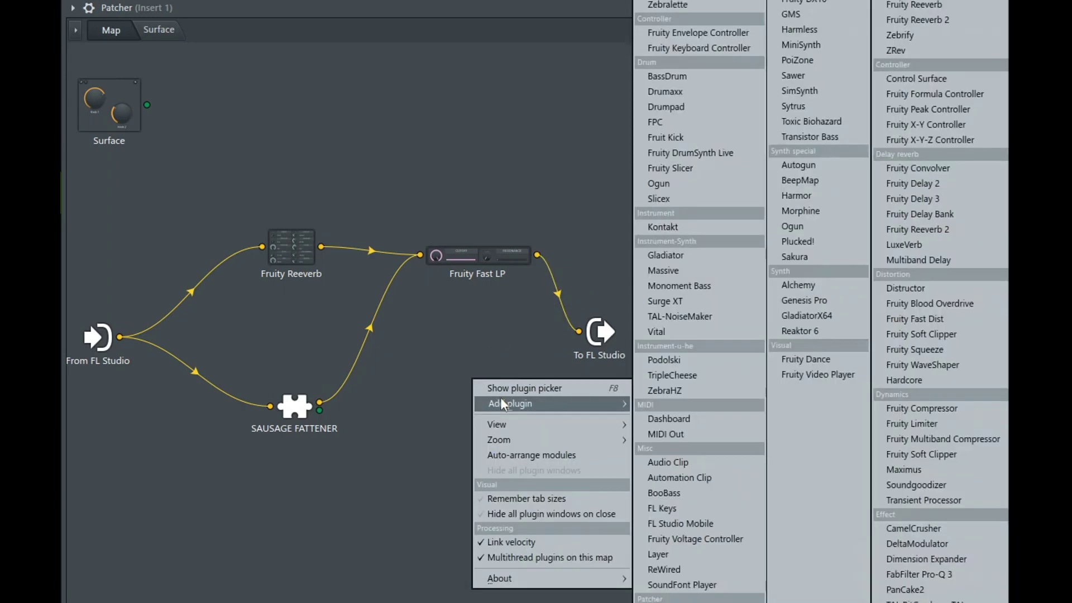
pyautogui.click(912, 423)
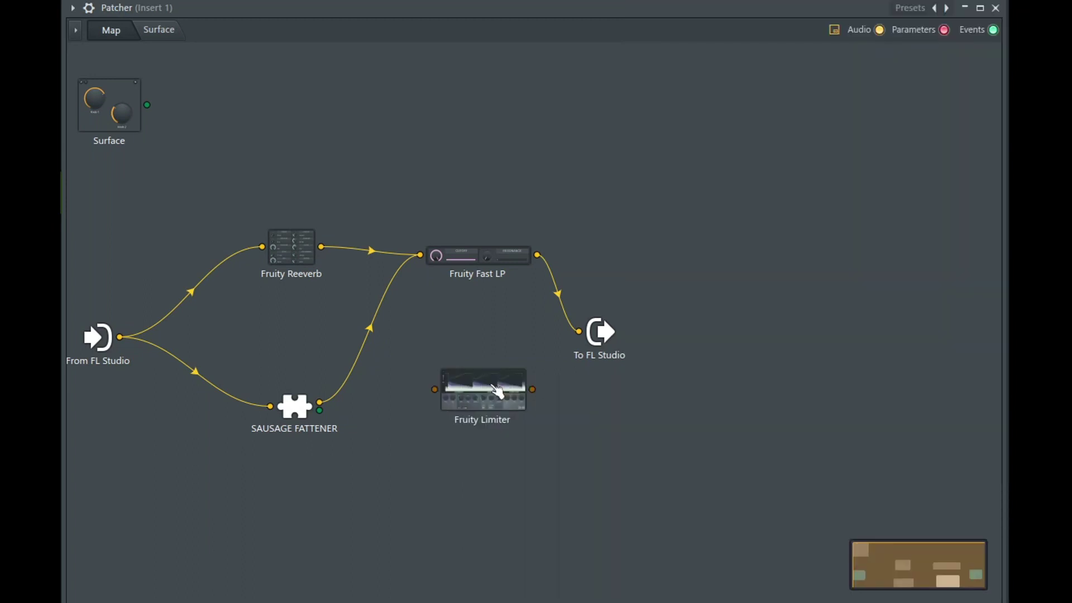
pyautogui.moveTo(497, 391); pyautogui.dragTo(420, 170)
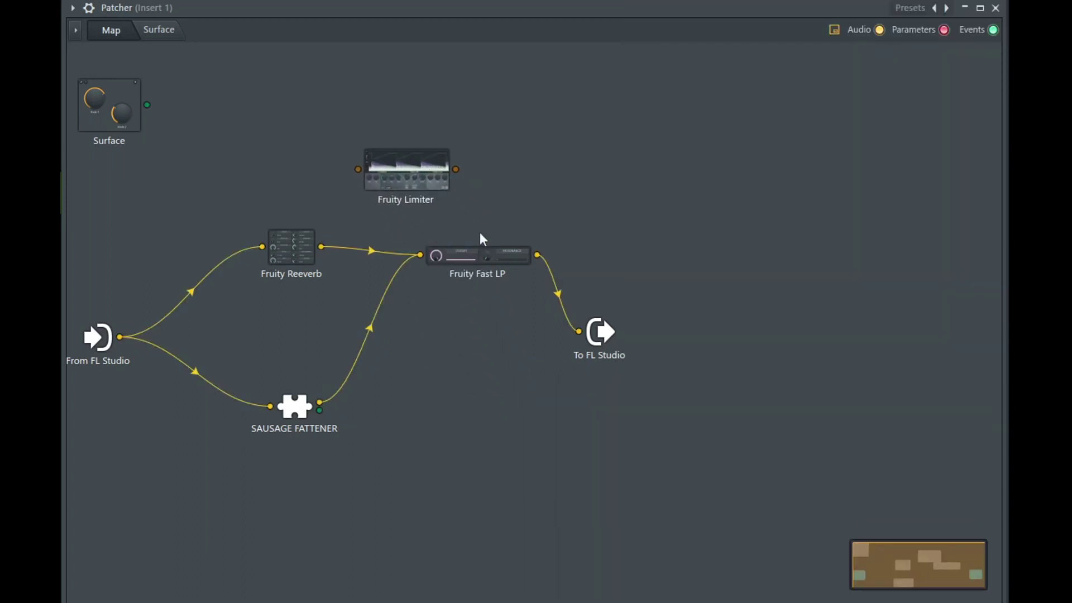
pyautogui.moveTo(497, 257); pyautogui.dragTo(569, 251)
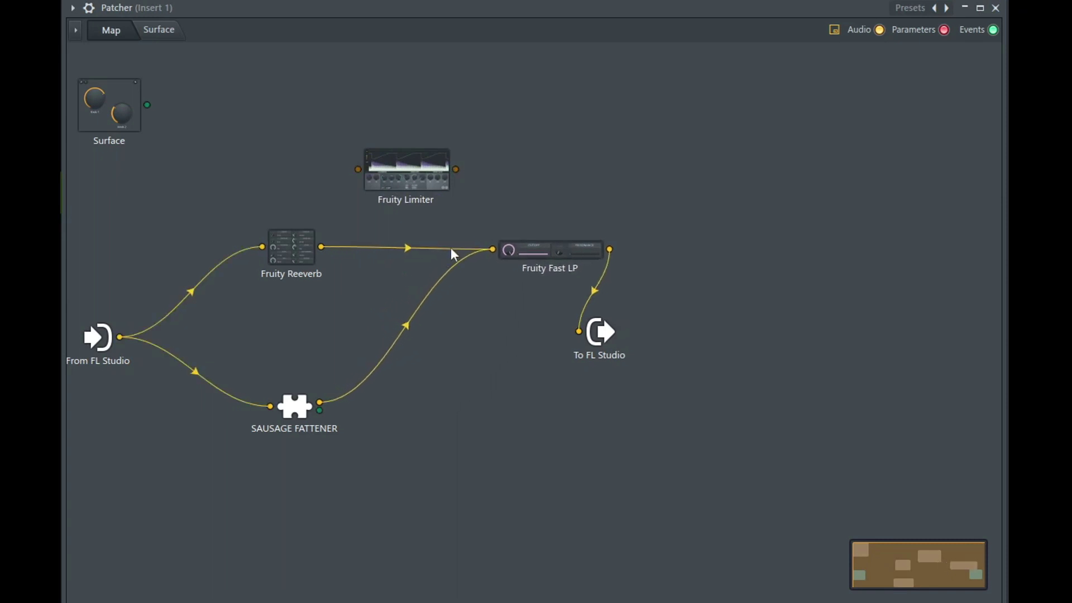
# Step: Route Fruity Reeverb through the Limiter into Fast LP and align To FL Studio with Fast LP
pyautogui.moveTo(493, 249); pyautogui.dragTo(358, 169)
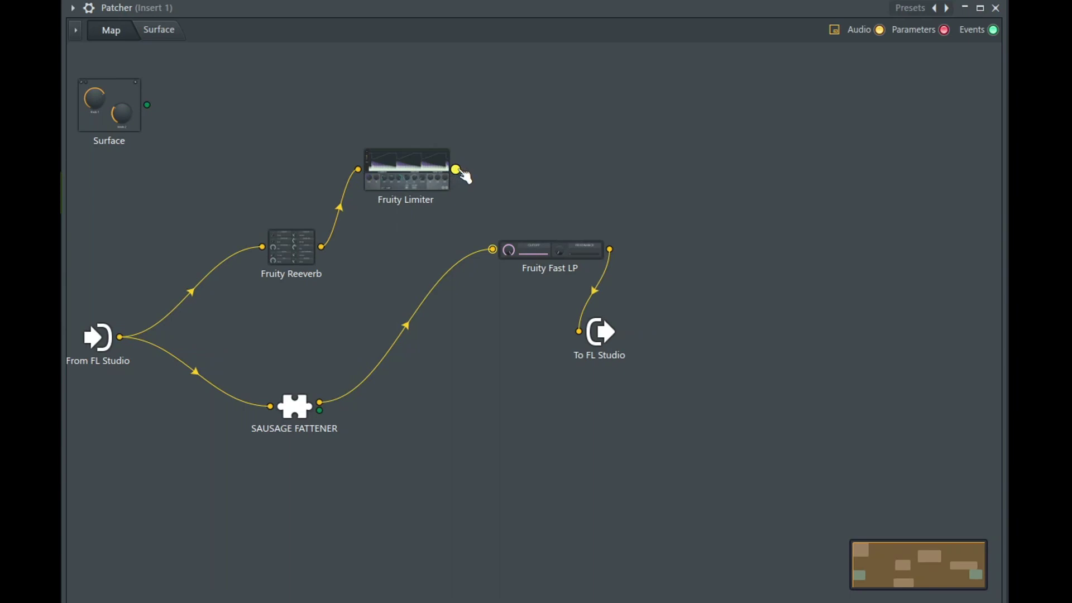
pyautogui.moveTo(458, 170); pyautogui.dragTo(493, 249)
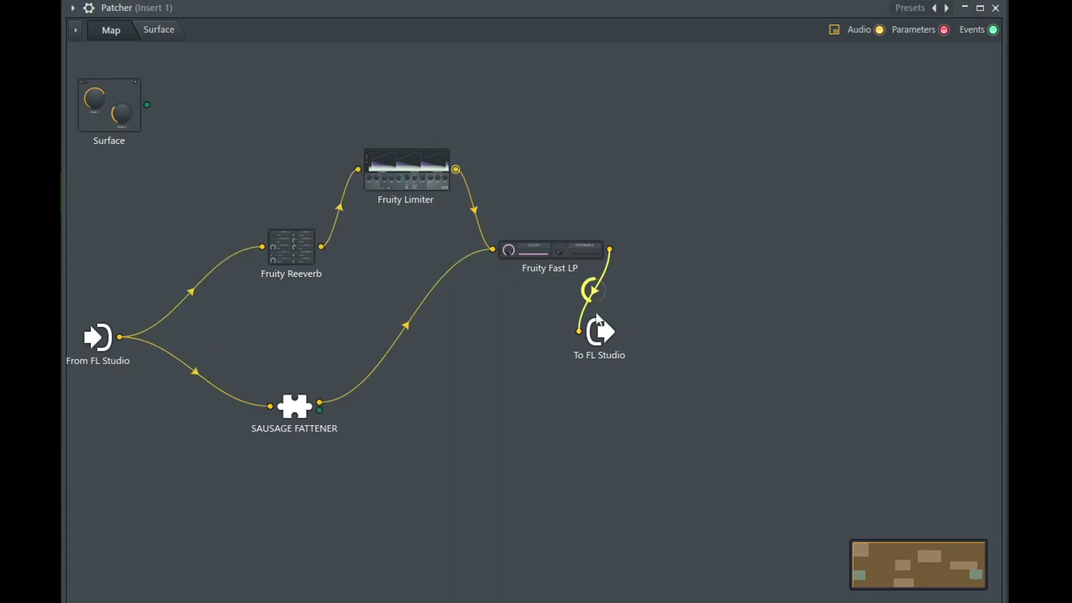
pyautogui.moveTo(599, 330); pyautogui.dragTo(715, 251)
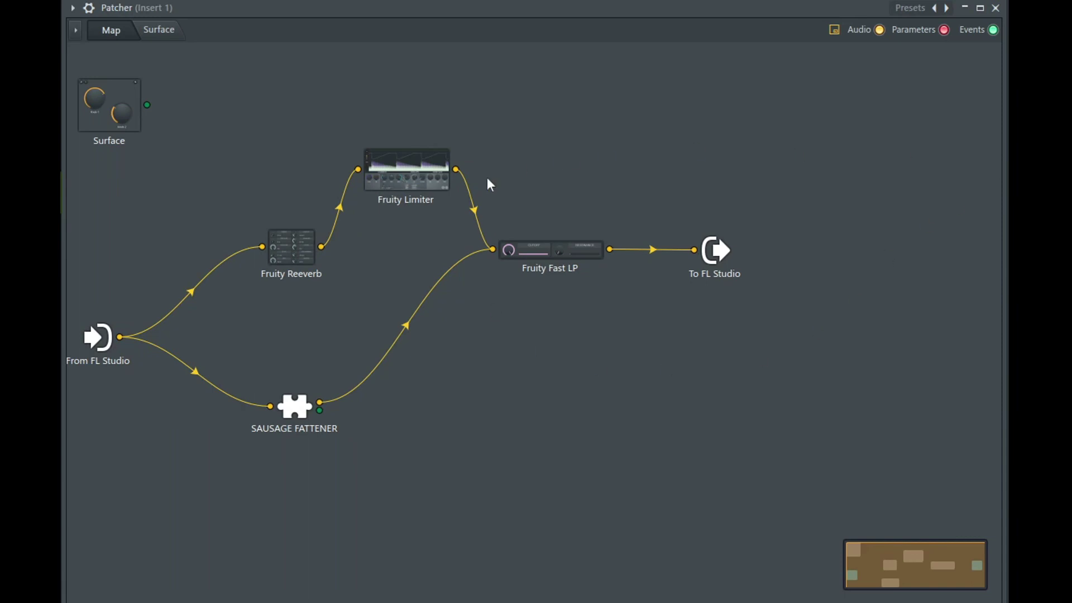
pyautogui.rightClick(404, 169)
# Step: Add a second audio input to Fruity Limiter and connect SAUSAGE FATTENER's output to it
pyautogui.moveTo(487, 254)
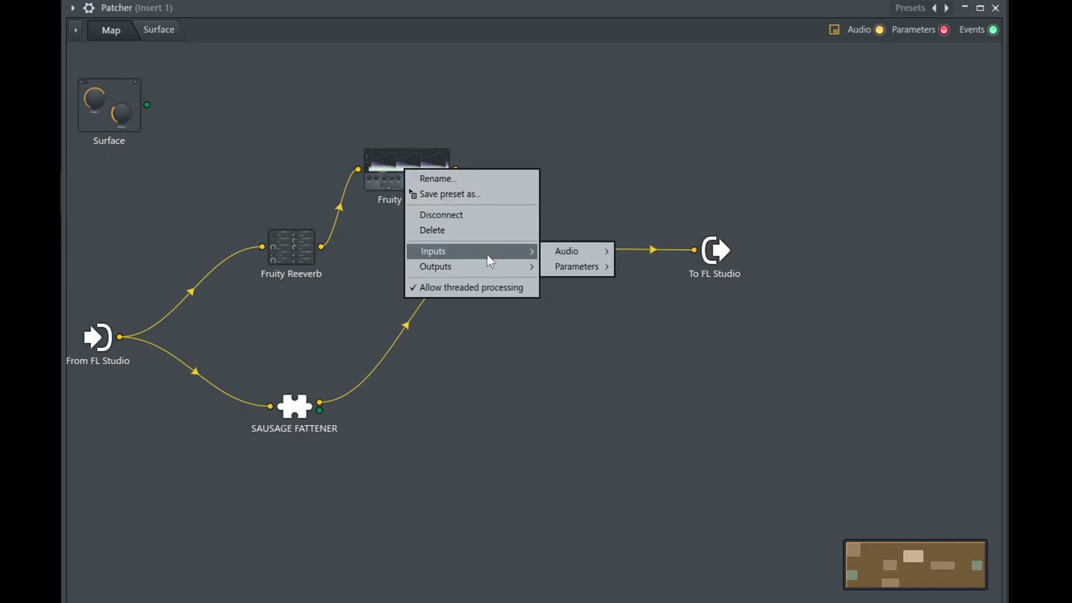
pyautogui.moveTo(578, 256)
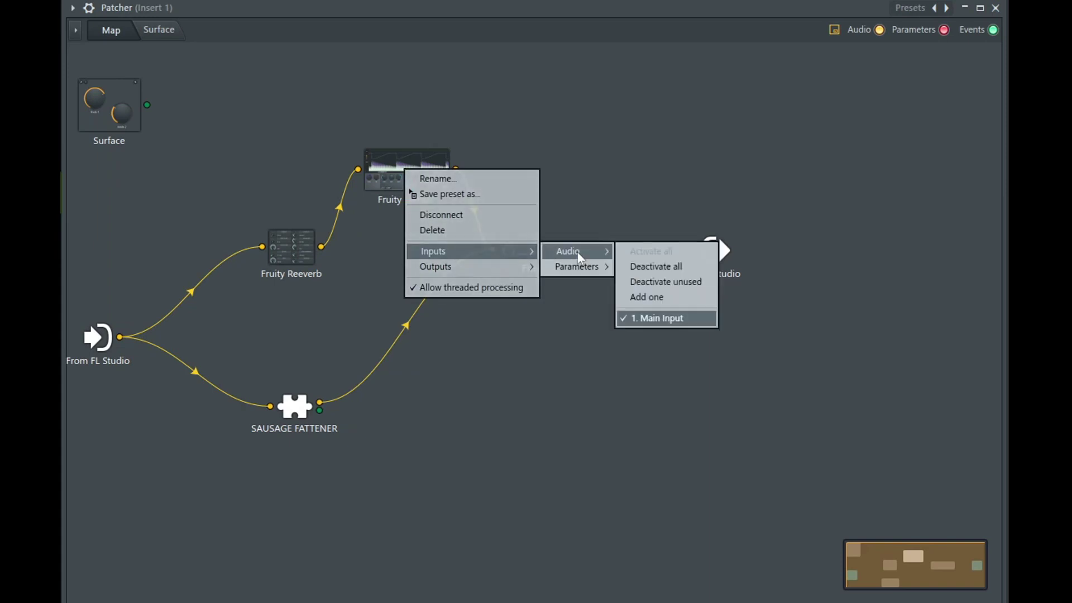
pyautogui.click(671, 296)
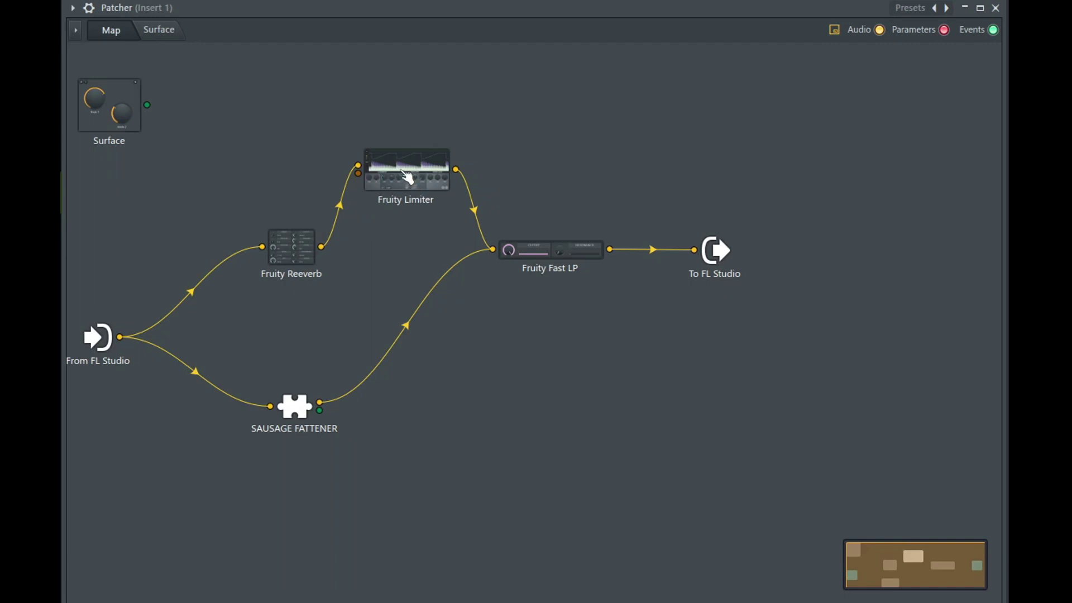
pyautogui.moveTo(320, 403); pyautogui.dragTo(358, 173)
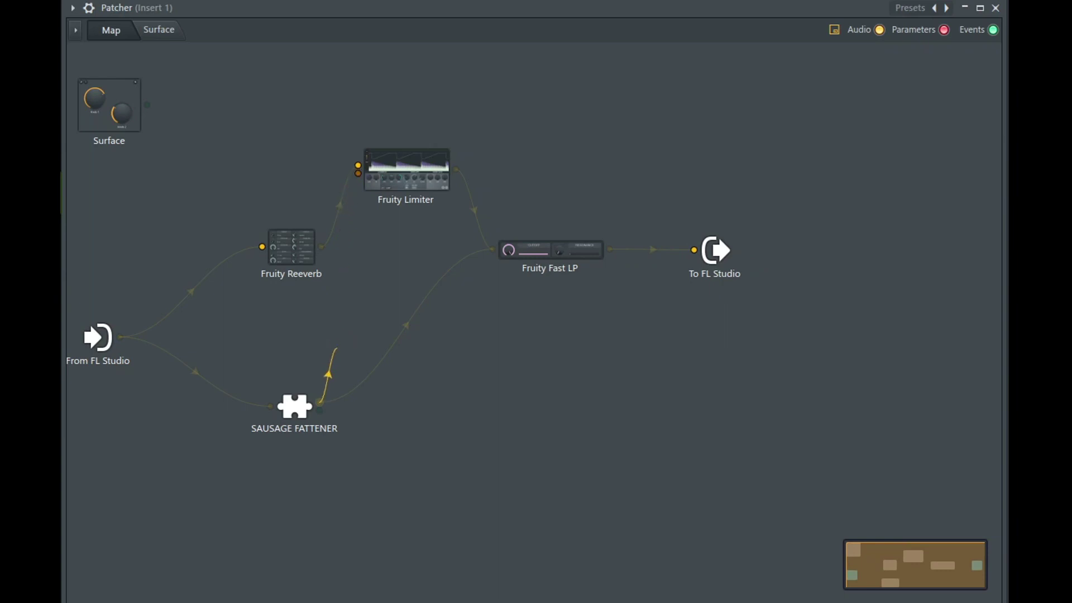
pyautogui.moveTo(120, 337); pyautogui.dragTo(358, 173)
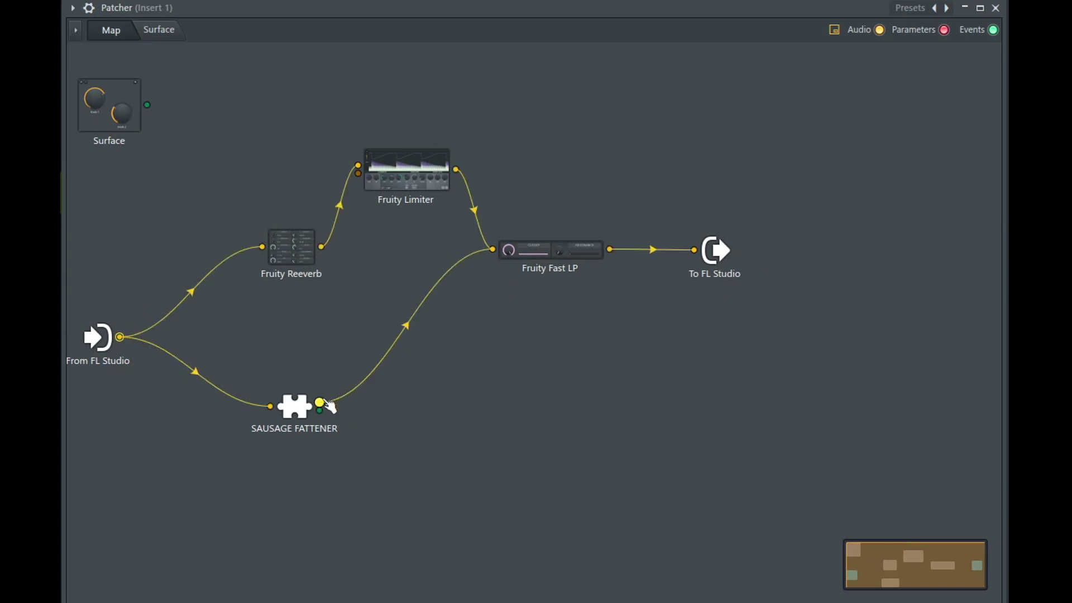
pyautogui.moveTo(322, 403); pyautogui.dragTo(358, 173)
# Step: Switch Fruity Limiter to COMP mode sidechained to Input 1, then move Fruity Reeverb up-left
pyautogui.doubleClick(407, 184)
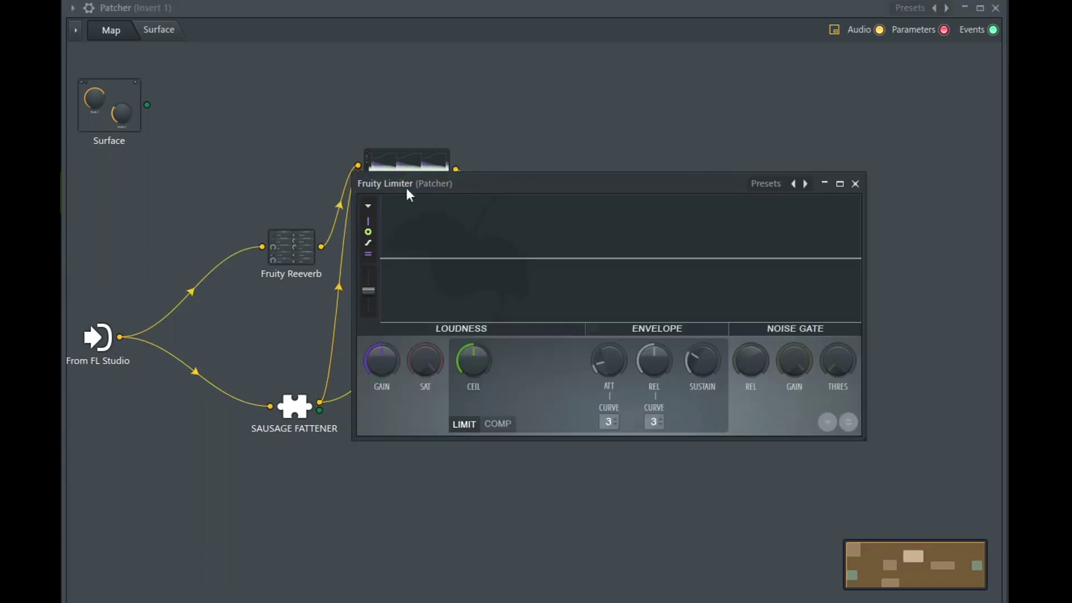
pyautogui.click(505, 424)
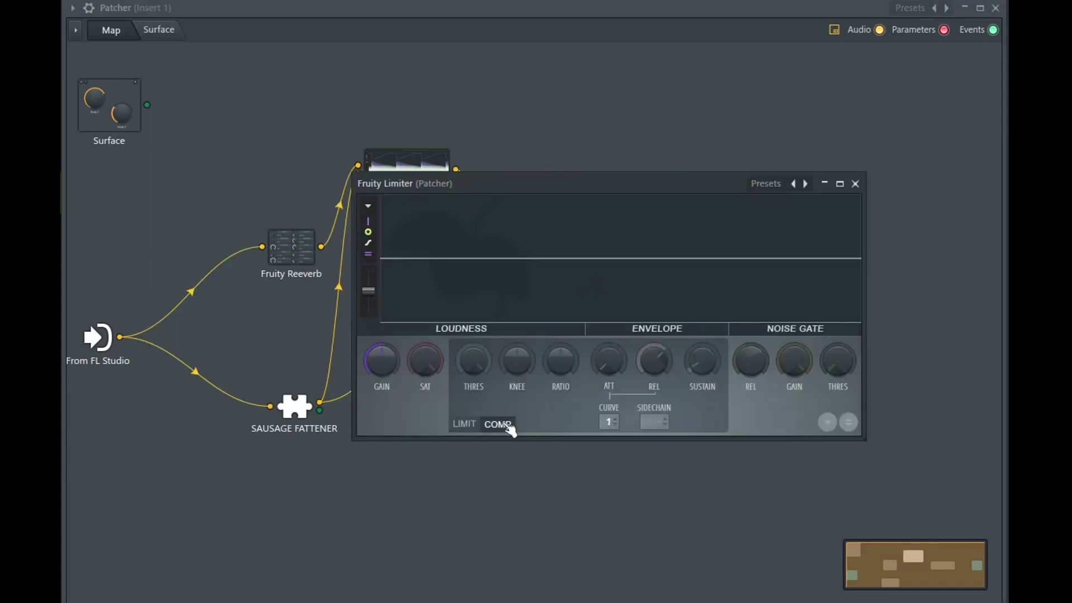
pyautogui.click(651, 418)
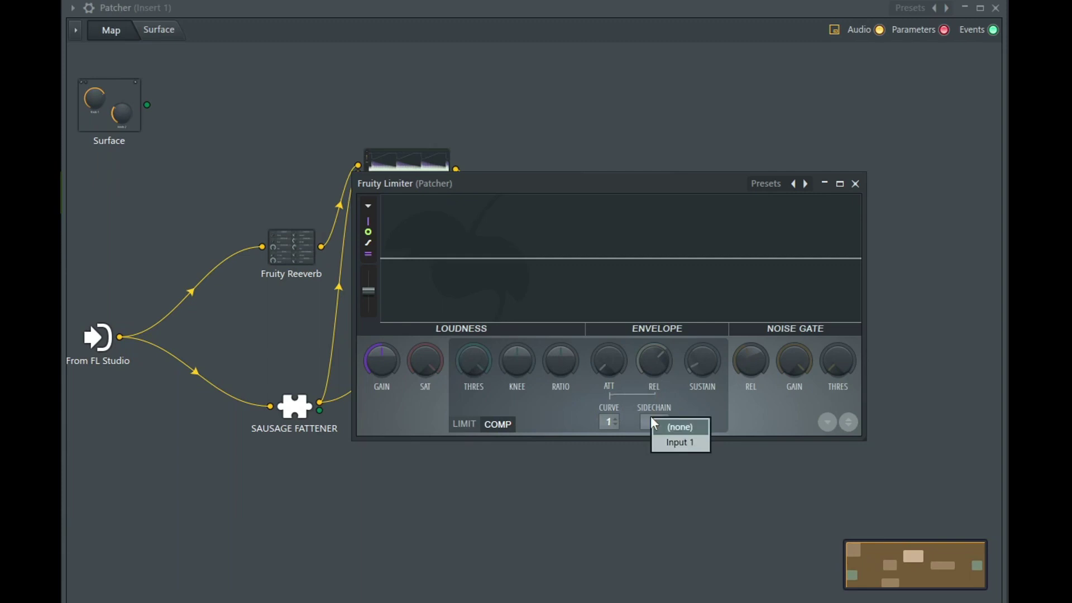
pyautogui.click(670, 443)
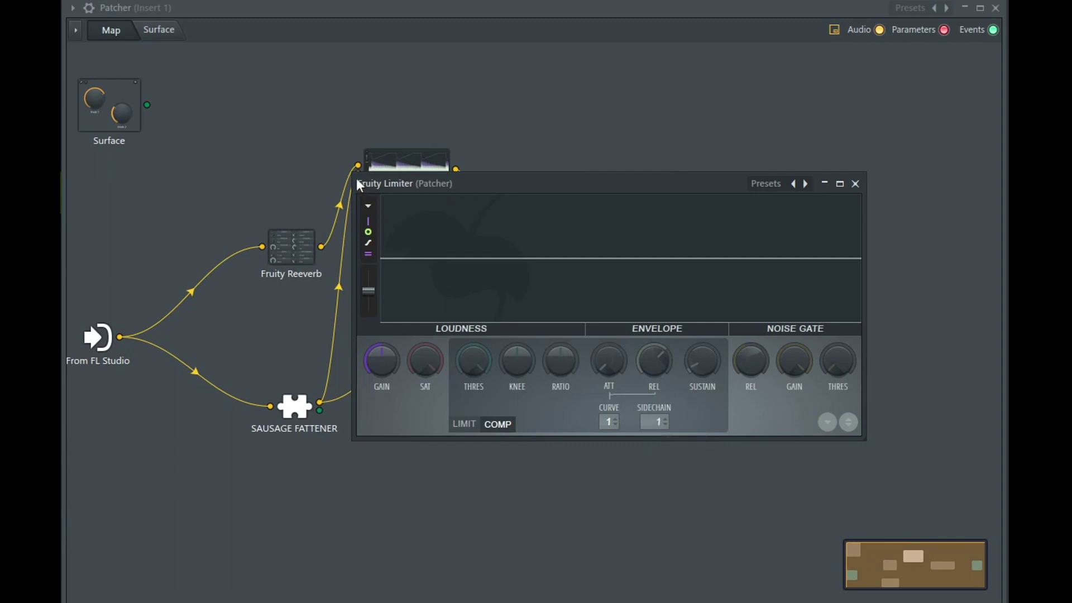
pyautogui.click(855, 183)
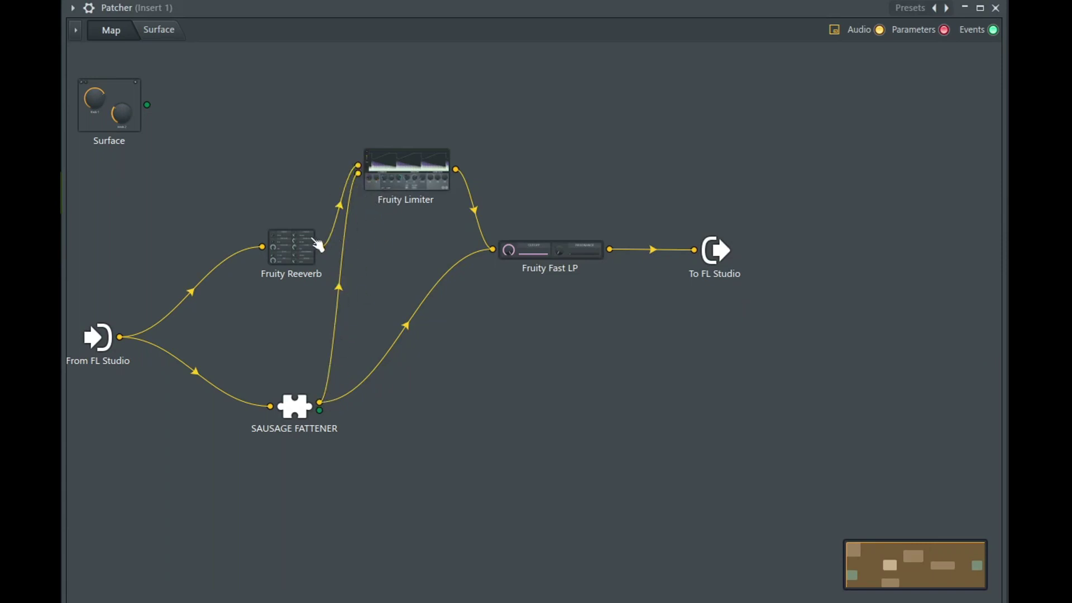
pyautogui.moveTo(304, 249); pyautogui.dragTo(235, 199)
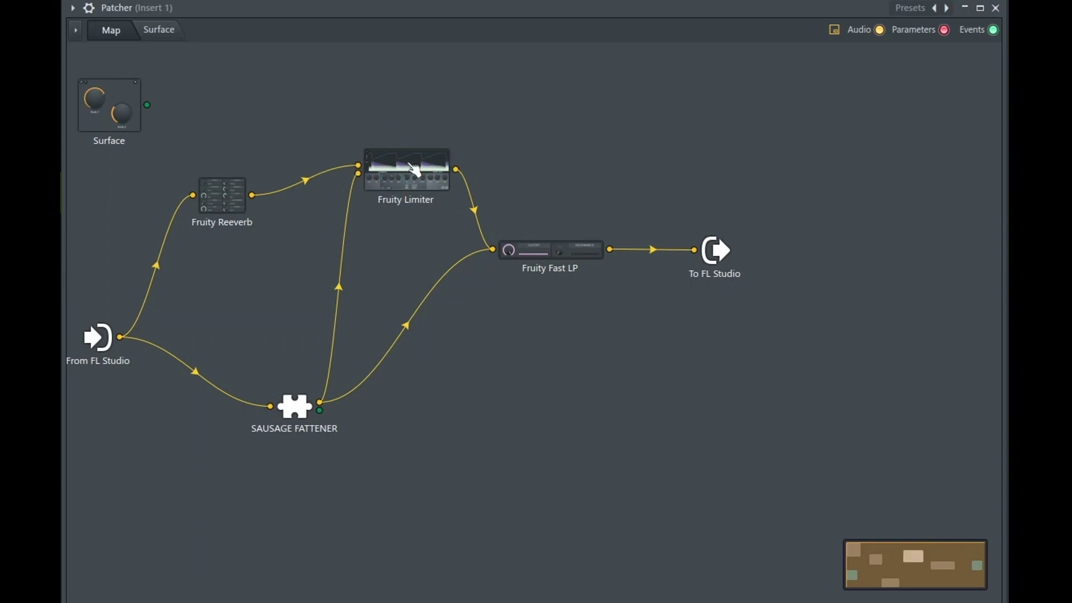
# Step: Reopen the Fruity Limiter to show its compressor settings with sidechain 1
pyautogui.click(408, 166)
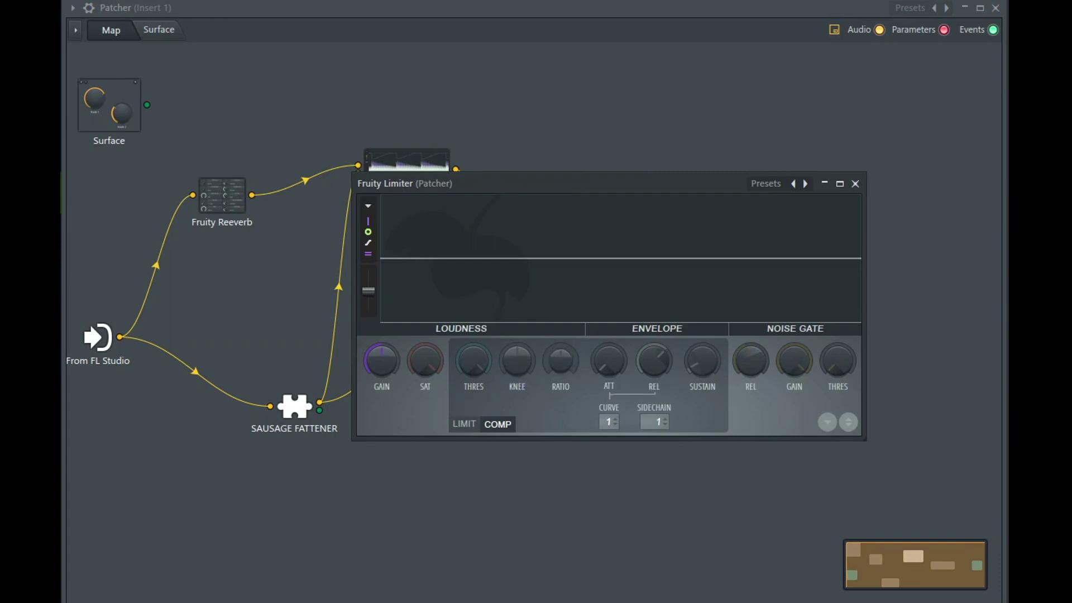
# Step: Give the Fruity Limiter a high compression ratio and a much lower threshold, then close it
pyautogui.moveTo(561, 360); pyautogui.dragTo(561, 371)
pyautogui.moveTo(478, 367); pyautogui.dragTo(478, 389)
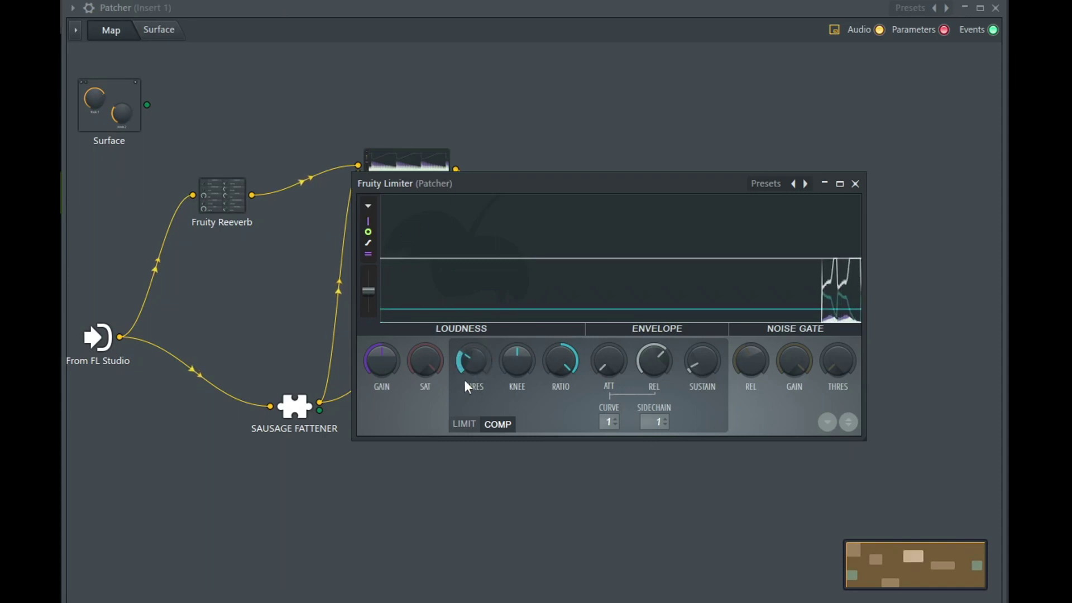
pyautogui.moveTo(463, 357); pyautogui.dragTo(464, 377)
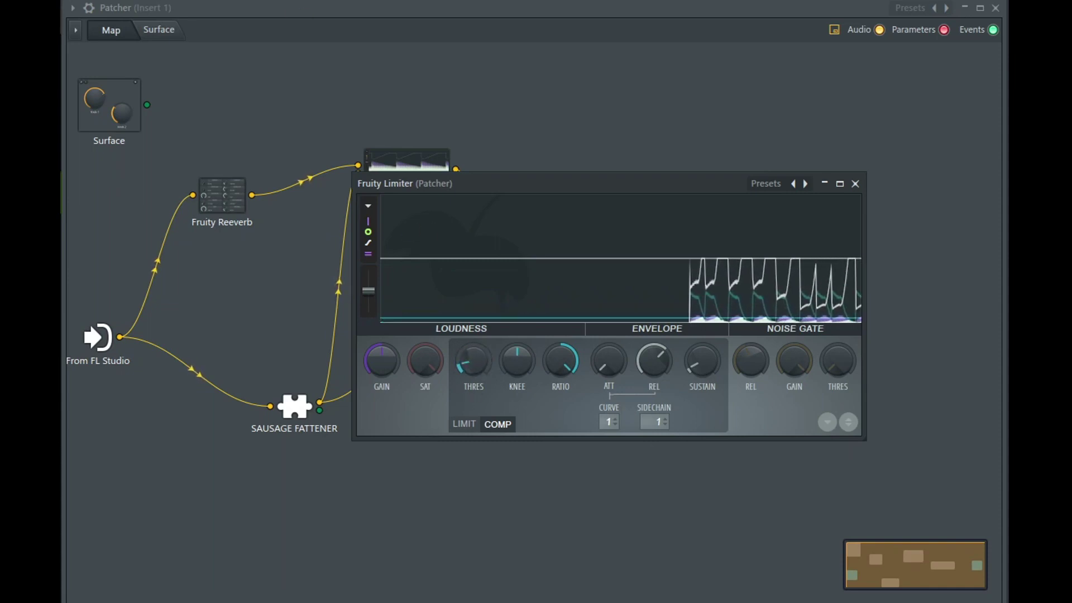
pyautogui.click(231, 199)
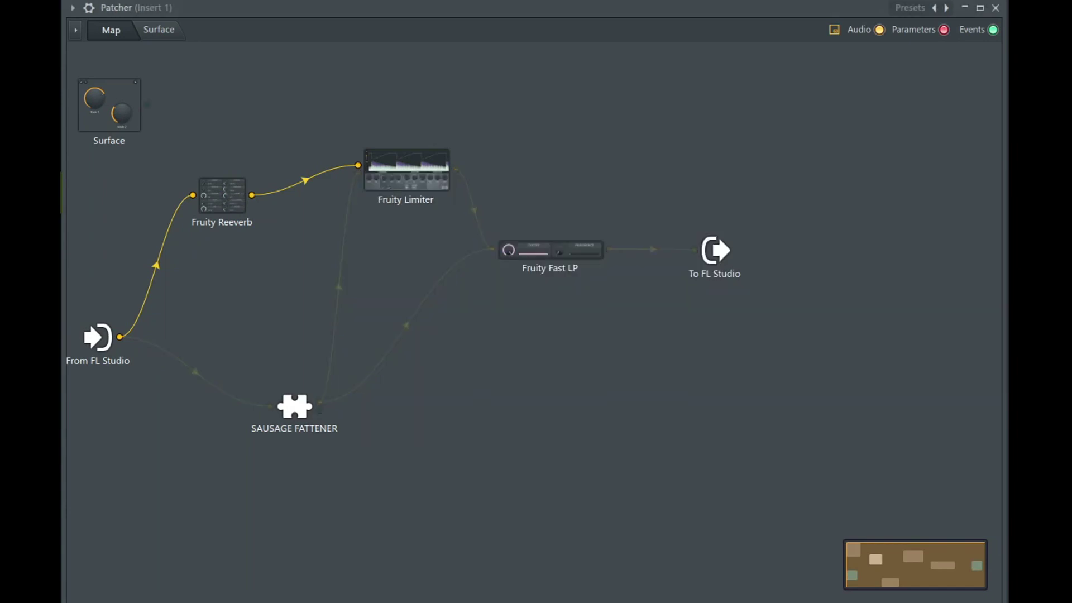
# Step: Turn Fruity Reeverb's wet amount up to 100% and lengthen its decay to 1.1 sec
pyautogui.moveTo(630, 397); pyautogui.dragTo(630, 380)
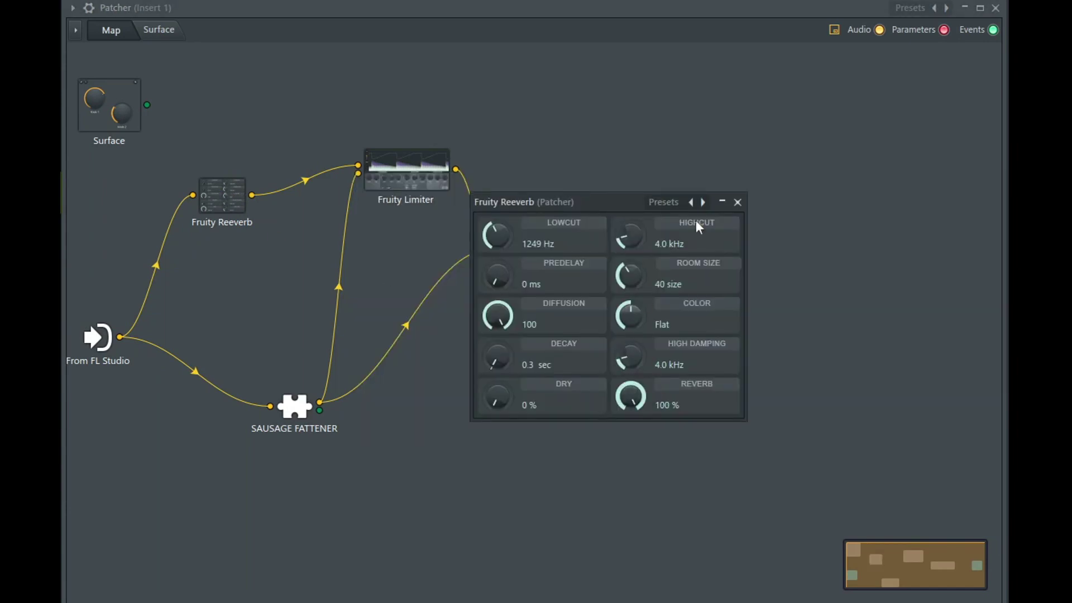
pyautogui.moveTo(497, 357); pyautogui.dragTo(497, 340)
pyautogui.click(424, 173)
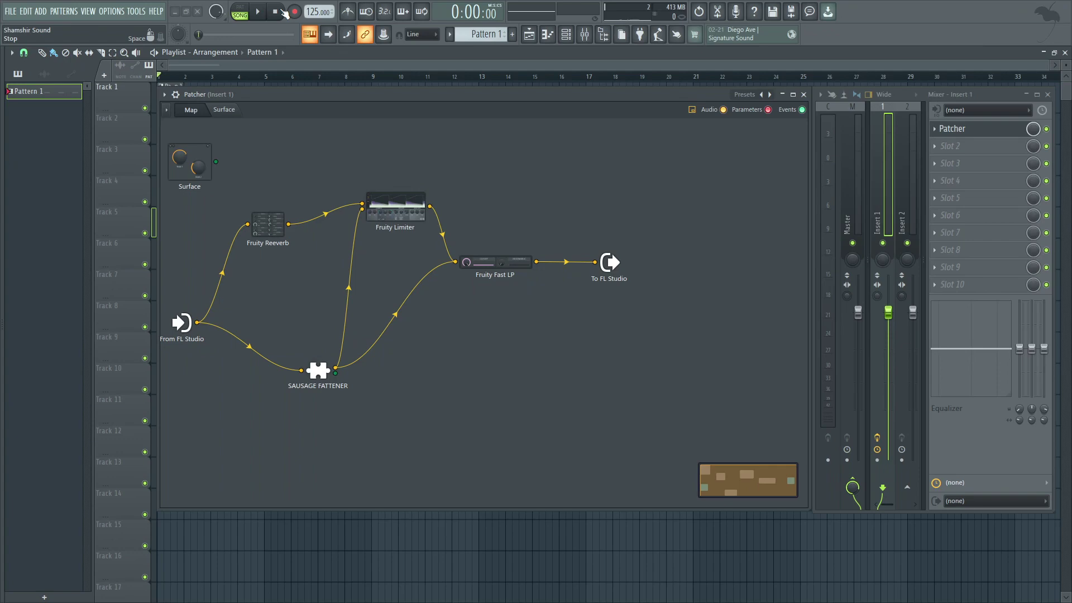
# Step: Add CamelCrusher to the map and reroute Fast LP's output into it instead of the output
pyautogui.rightClick(559, 314)
pyautogui.moveTo(587, 327)
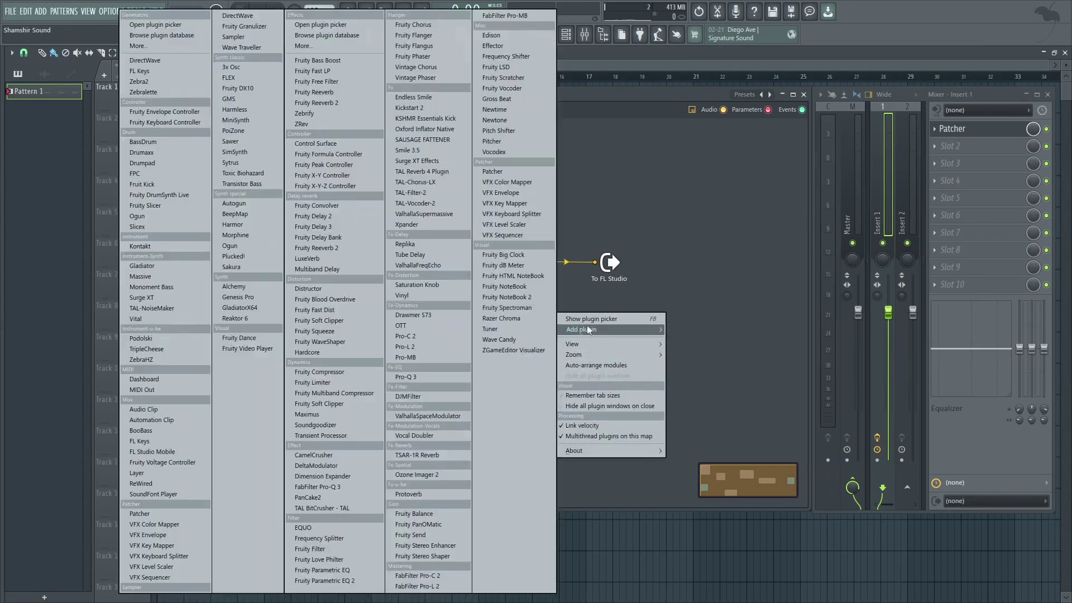
pyautogui.click(313, 456)
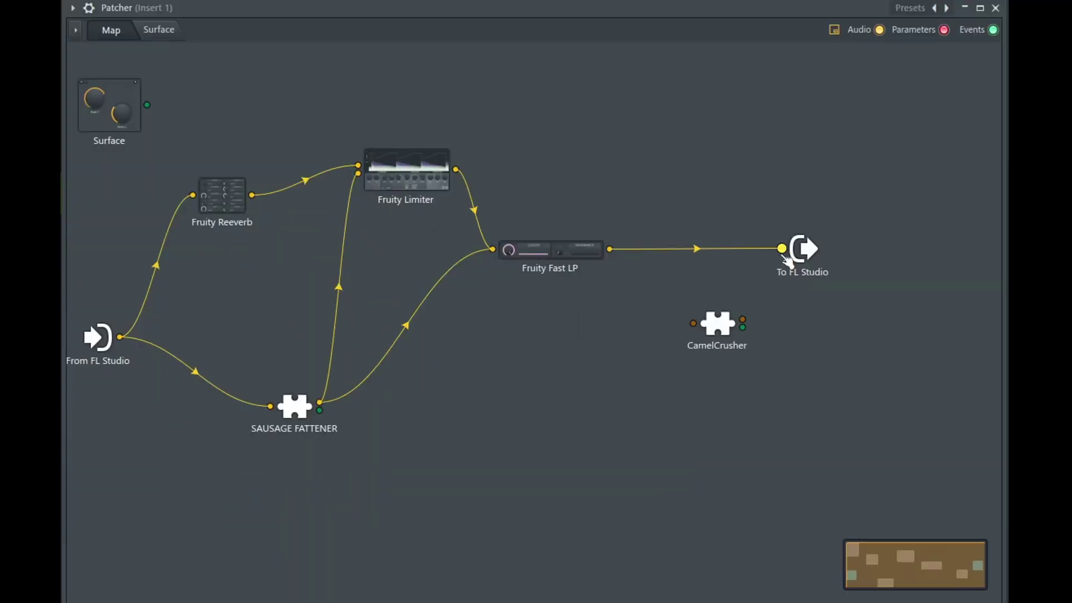
pyautogui.moveTo(595, 262); pyautogui.dragTo(535, 294)
pyautogui.moveTo(643, 320); pyautogui.dragTo(782, 249)
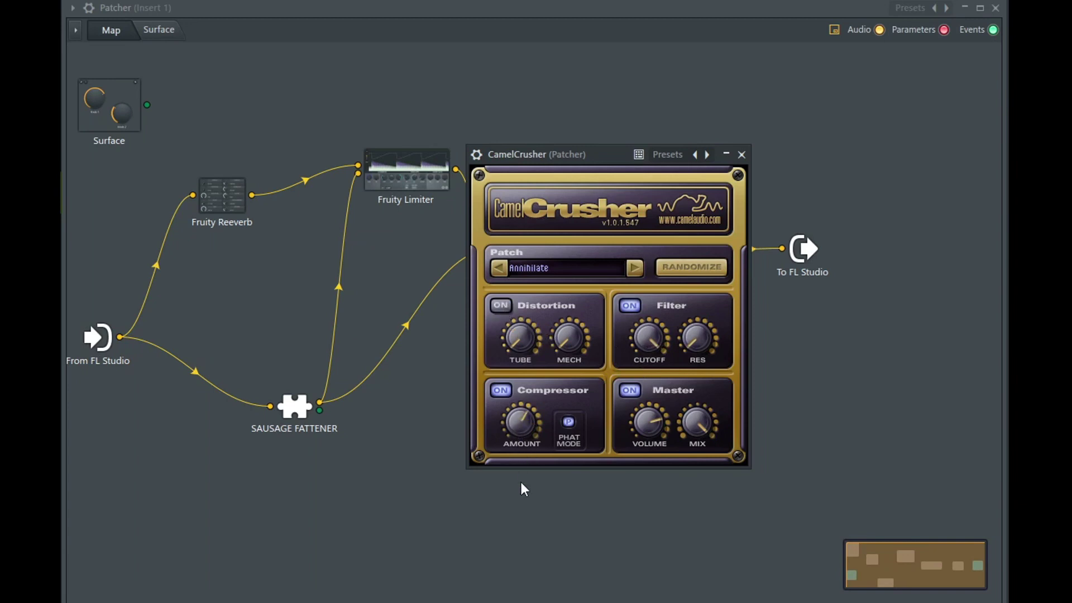
# Step: Lower CamelCrusher's compressor amount and raise the Fruity Limiter's knee, closing both windows
pyautogui.moveTo(522, 484); pyautogui.dragTo(539, 577)
pyautogui.click(742, 155)
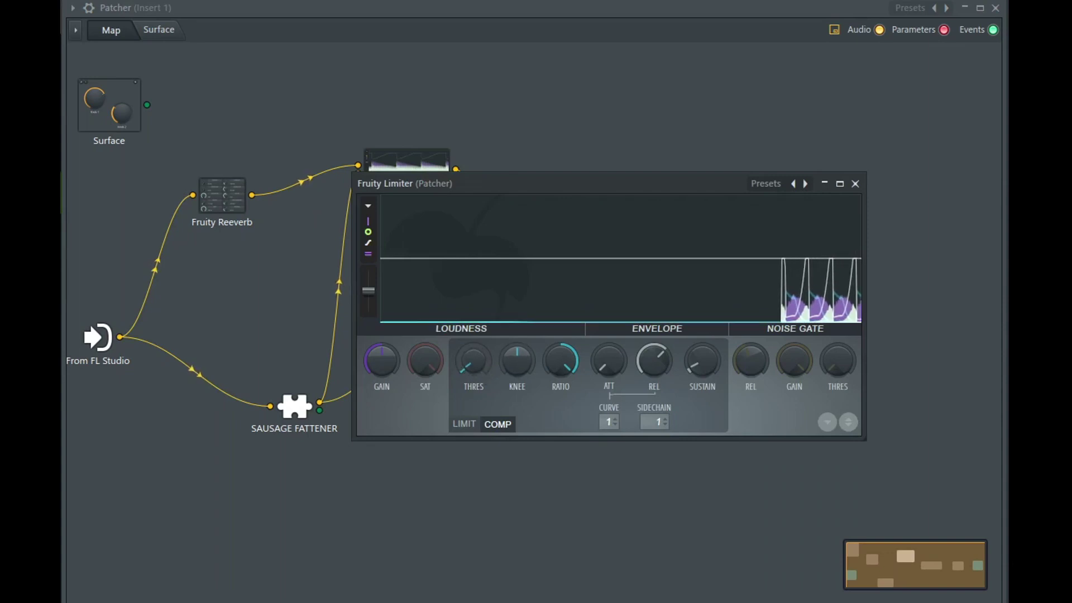
pyautogui.moveTo(518, 362); pyautogui.dragTo(518, 352)
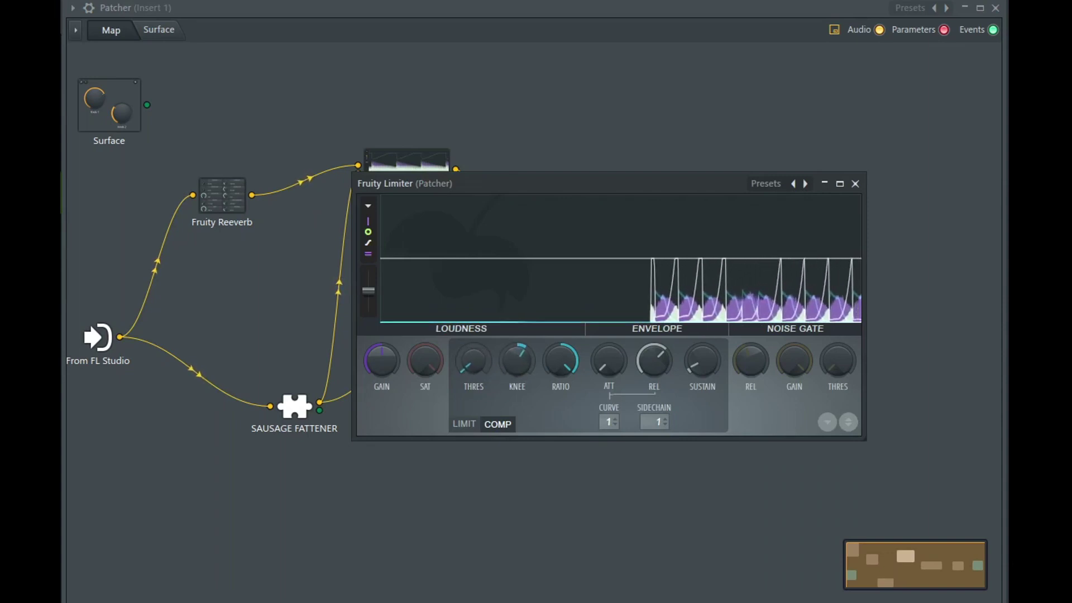
pyautogui.click(855, 184)
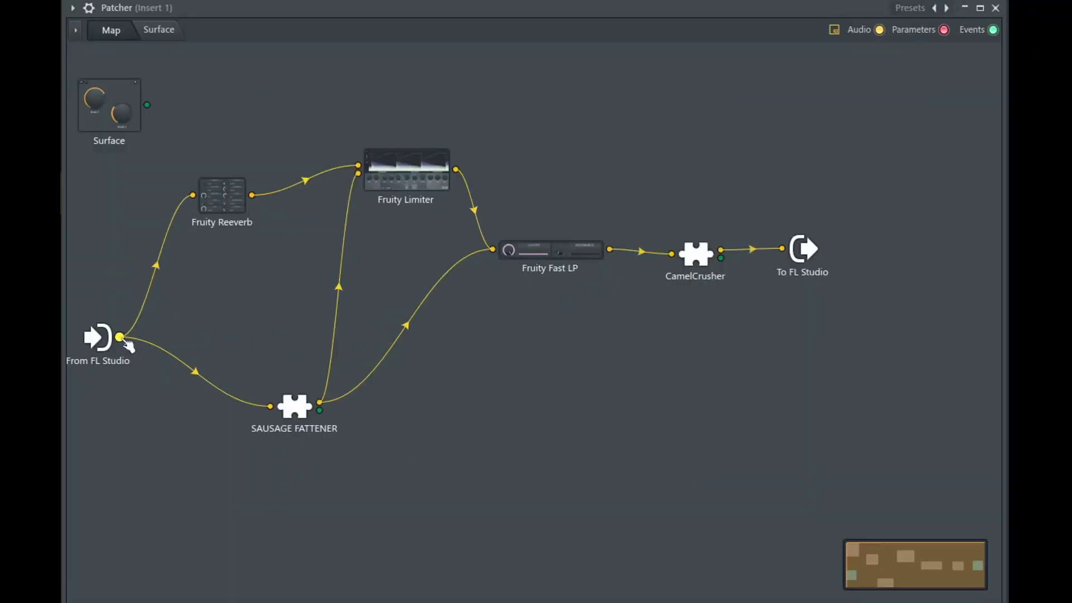
pyautogui.rightClick(360, 425)
# Step: Add a Fruity Reeverb 2 fed from From FL Studio, and move CamelCrusher higher on the map
pyautogui.moveTo(404, 511)
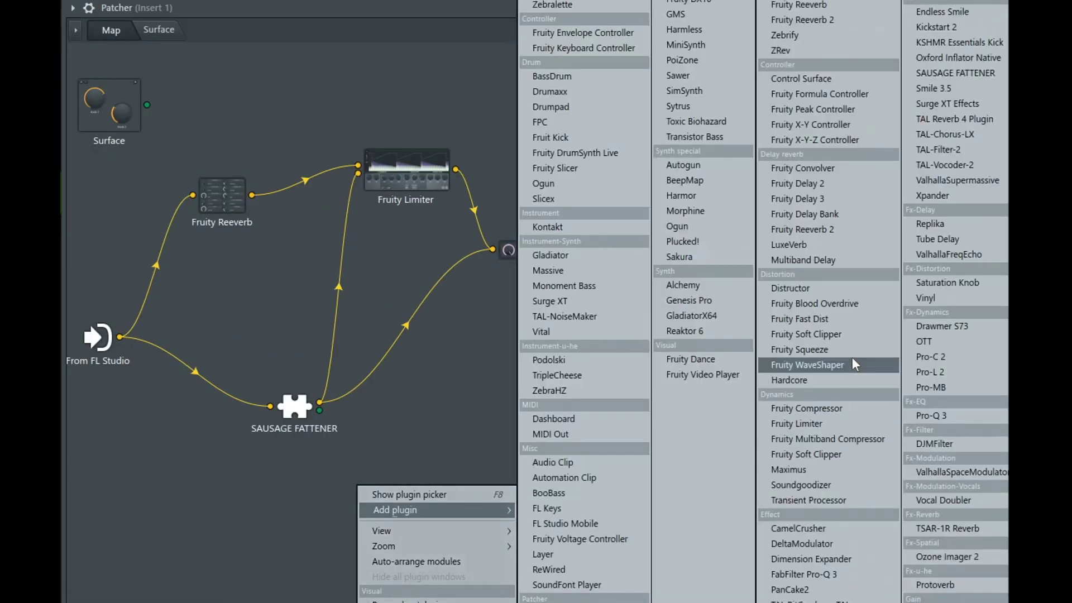
pyautogui.click(842, 18)
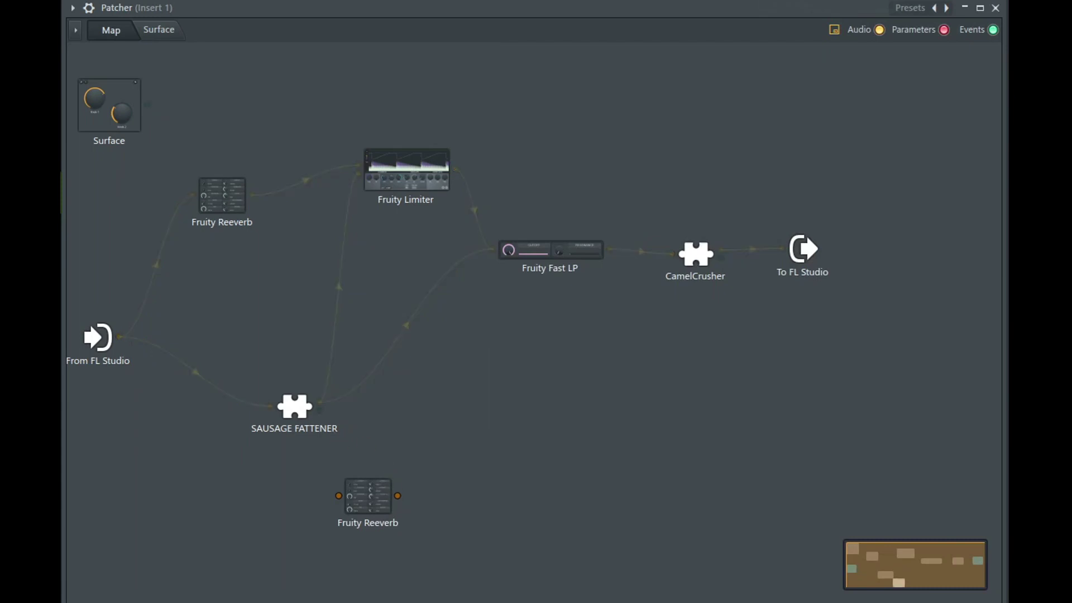
pyautogui.moveTo(119, 337); pyautogui.dragTo(782, 249)
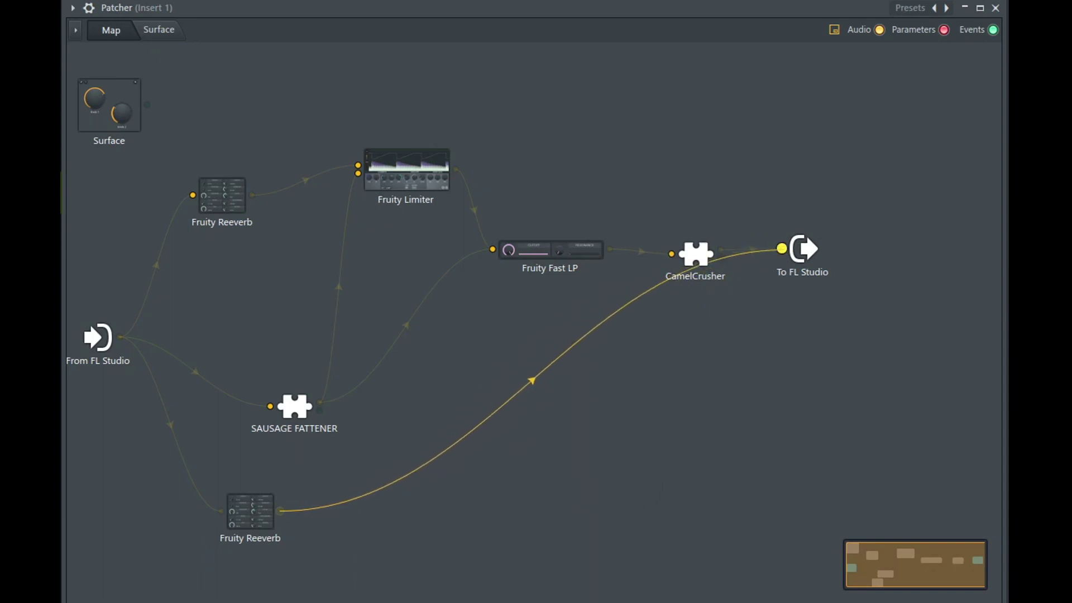
pyautogui.moveTo(697, 254); pyautogui.dragTo(673, 210)
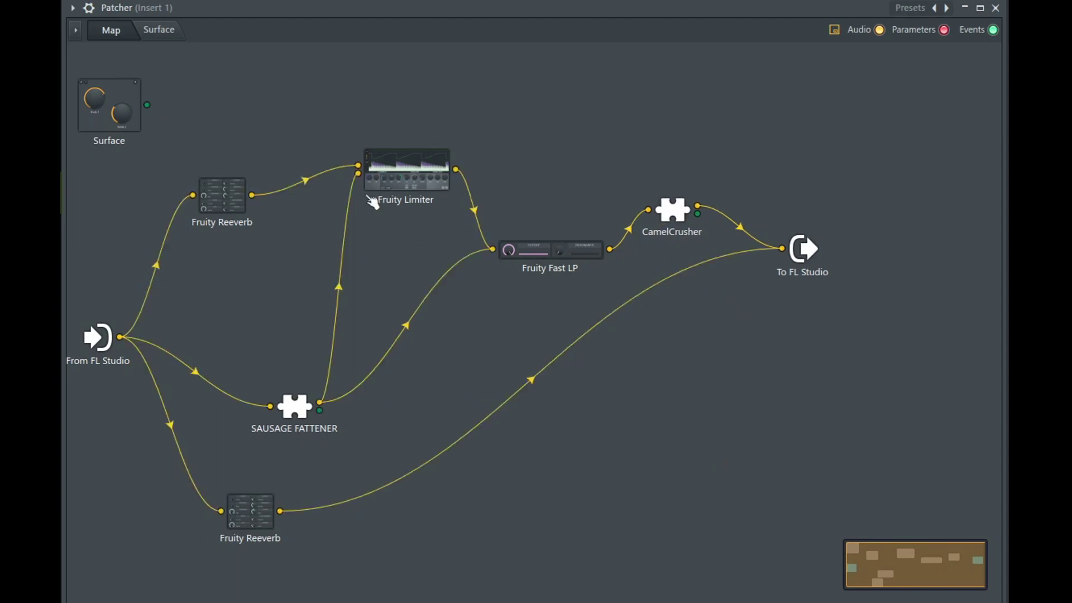
# Step: Insert Fruity Parametric EQ 2 between the limiter and Fast LP, with a low cut around 175Hz
pyautogui.moveTo(534, 133); pyautogui.dragTo(568, 136)
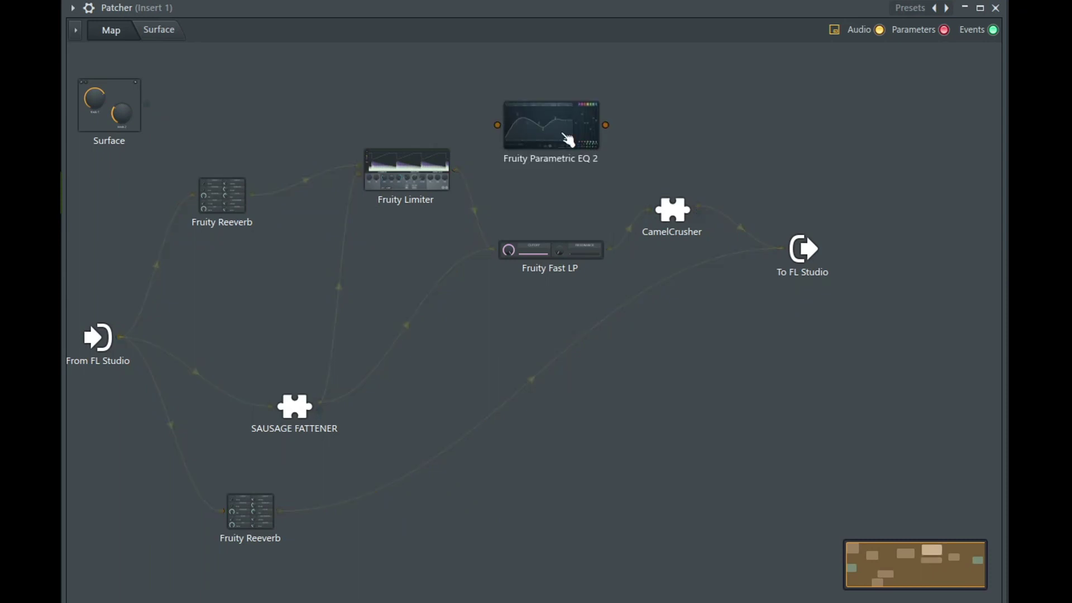
pyautogui.moveTo(492, 249); pyautogui.dragTo(497, 125)
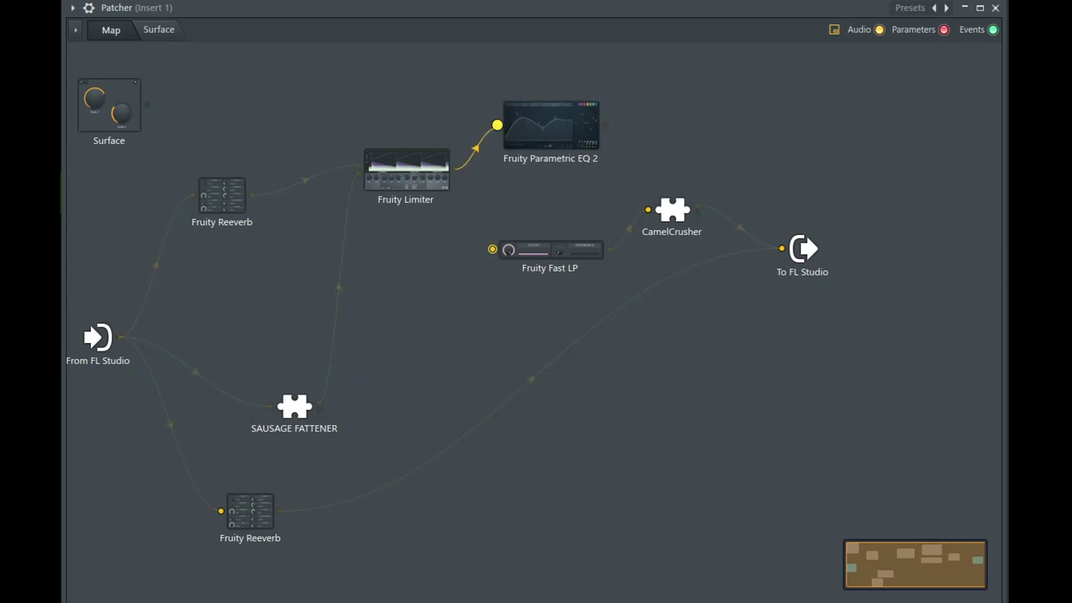
pyautogui.moveTo(319, 403); pyautogui.dragTo(493, 249)
pyautogui.moveTo(408, 169); pyautogui.dragTo(363, 136)
pyautogui.moveTo(552, 126); pyautogui.dragTo(492, 250)
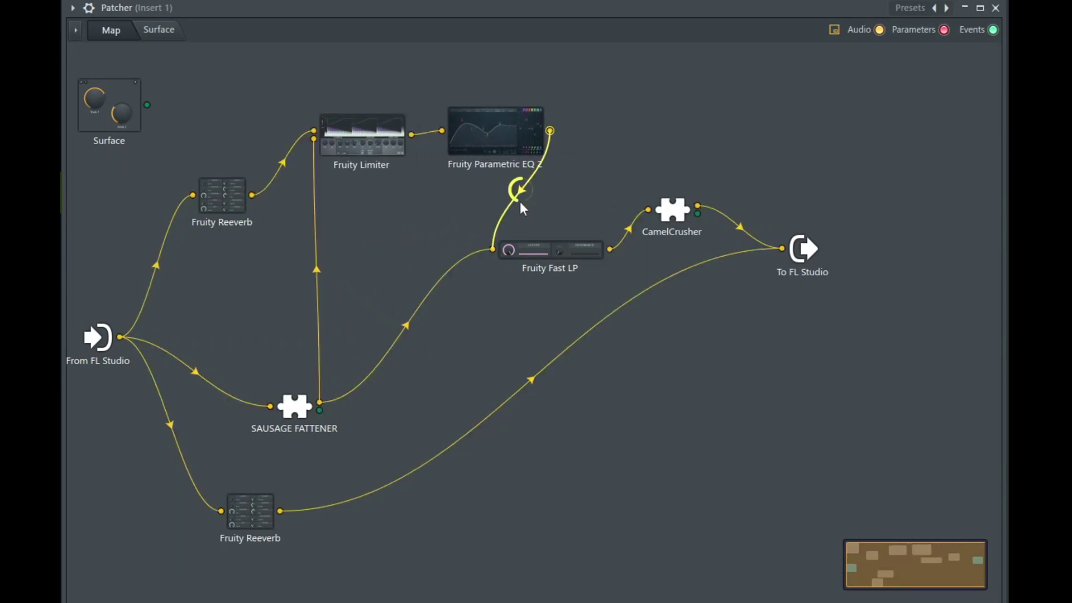
pyautogui.click(508, 150)
pyautogui.moveTo(398, 313); pyautogui.dragTo(459, 394)
# Step: Feed the second Reeverb into the EQ, tidy the node layout, and connect CamelCrusher to To FL Studio
pyautogui.moveTo(280, 510); pyautogui.dragTo(441, 131)
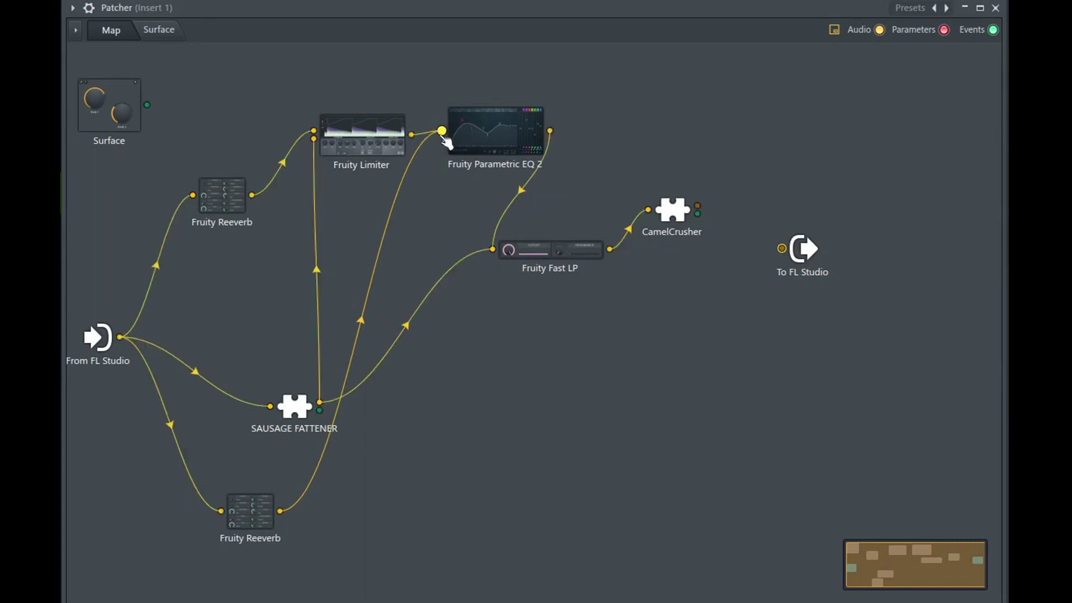
pyautogui.moveTo(534, 134); pyautogui.dragTo(544, 128)
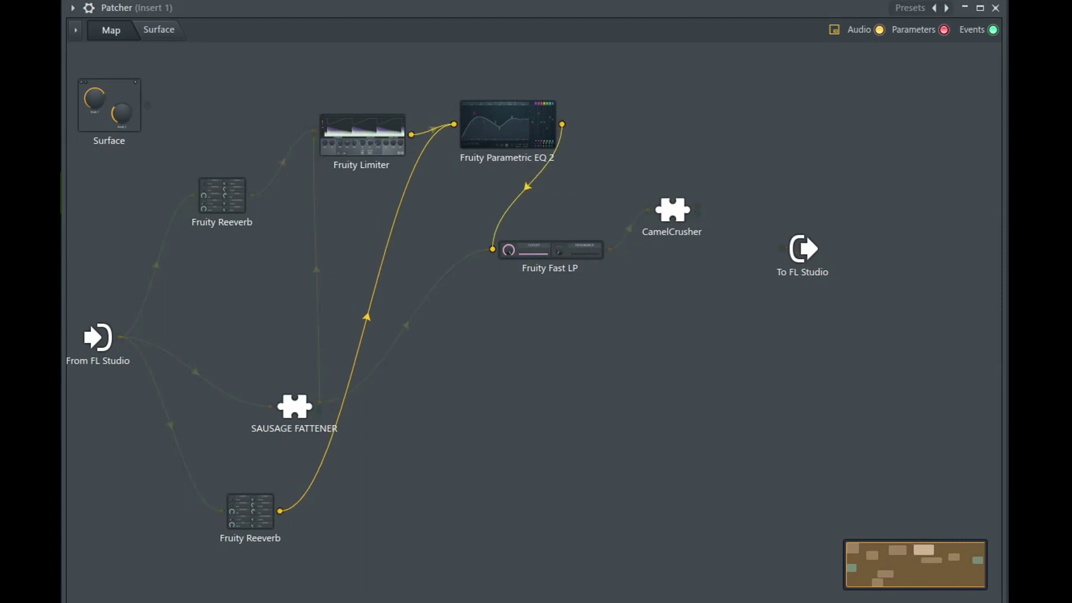
pyautogui.moveTo(263, 517); pyautogui.dragTo(344, 534)
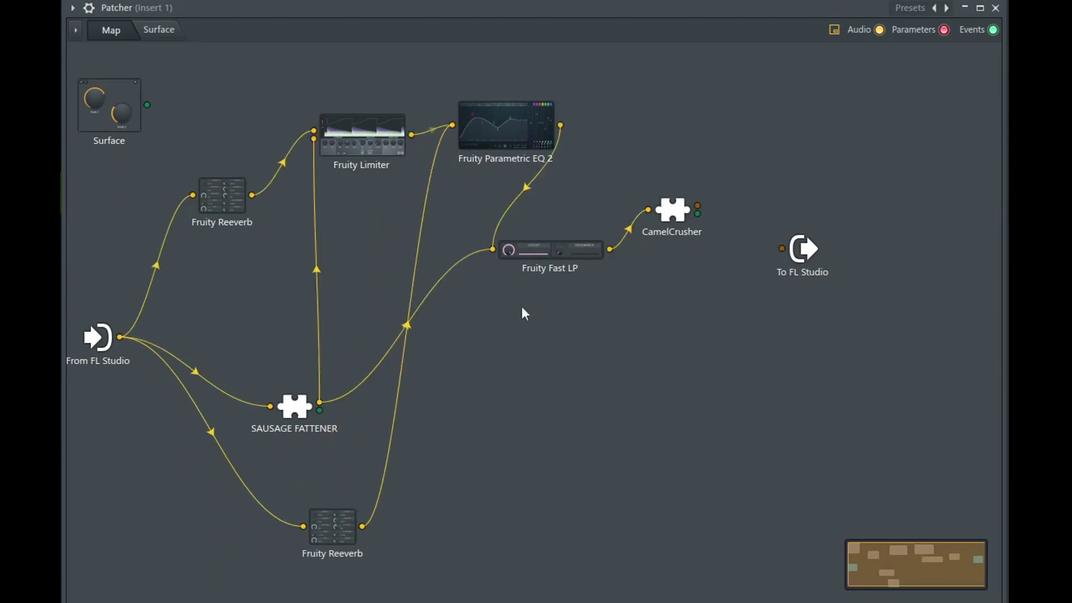
pyautogui.moveTo(567, 251); pyautogui.dragTo(555, 281)
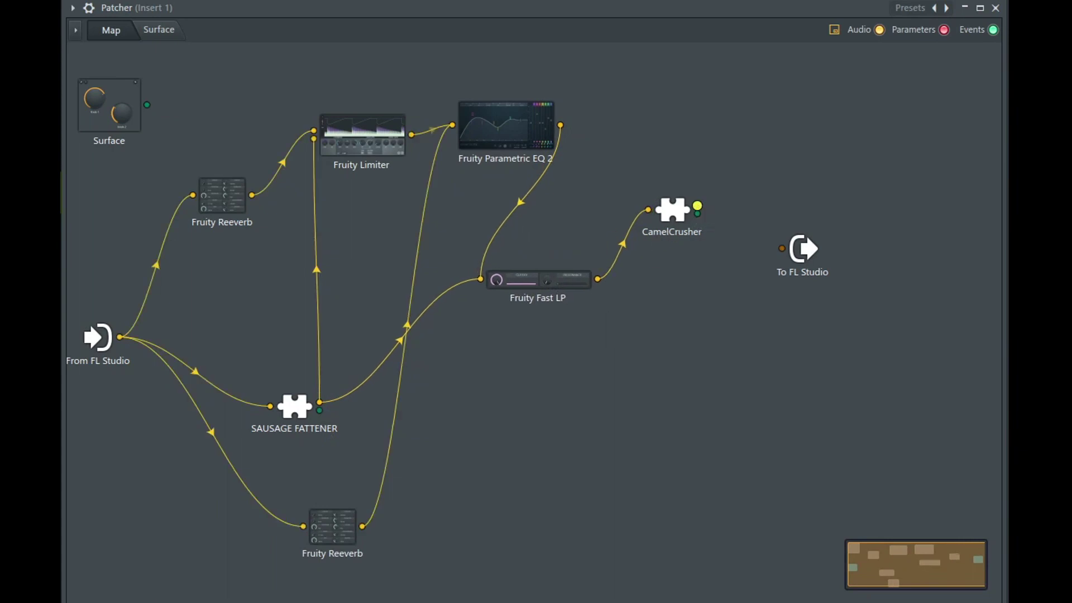
pyautogui.moveTo(698, 205); pyautogui.dragTo(783, 248)
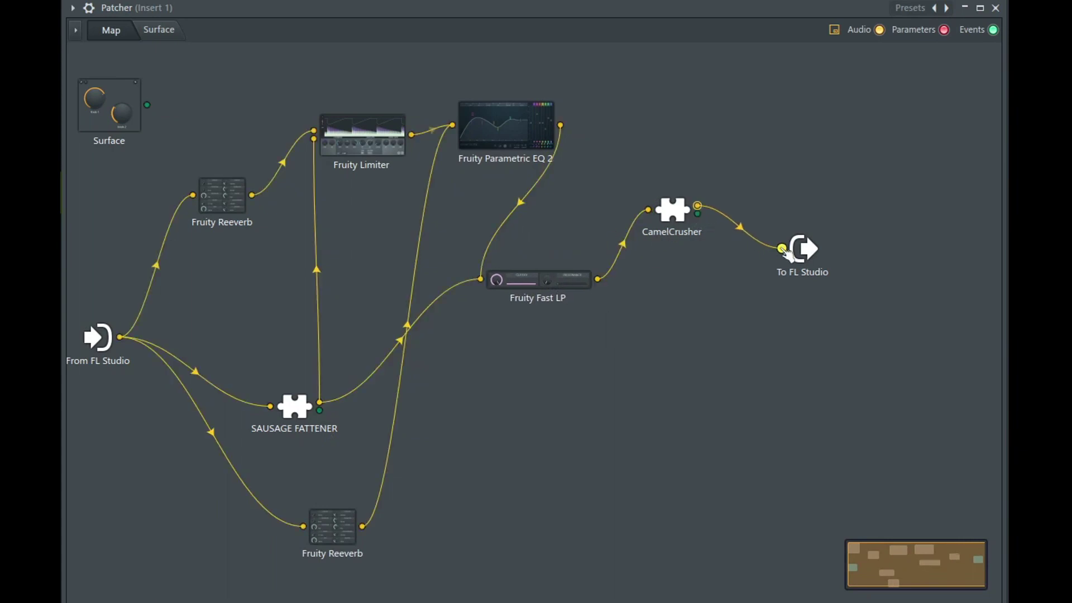